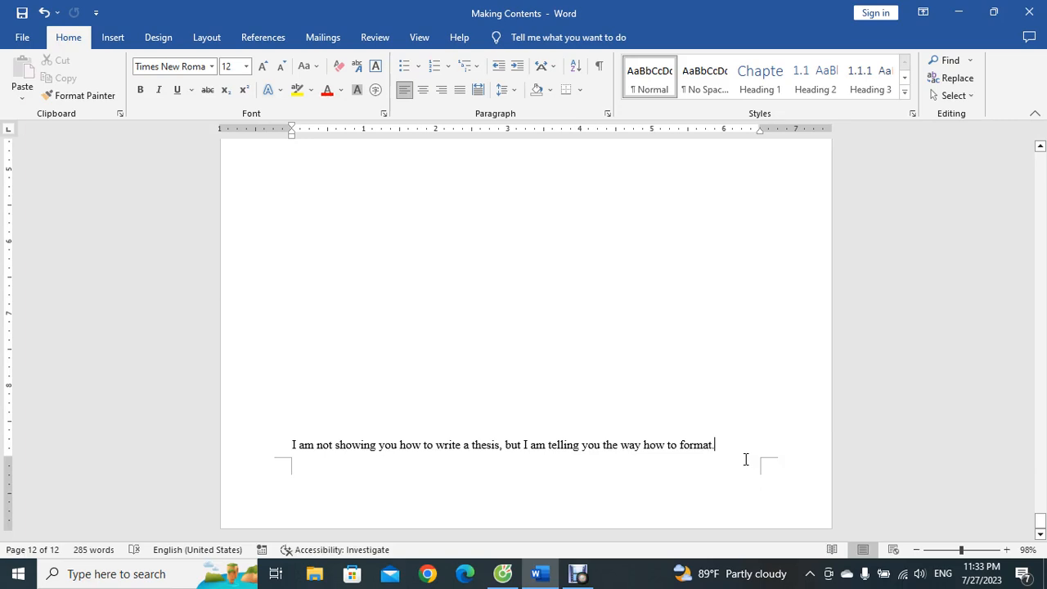
pyautogui.click(209, 37)
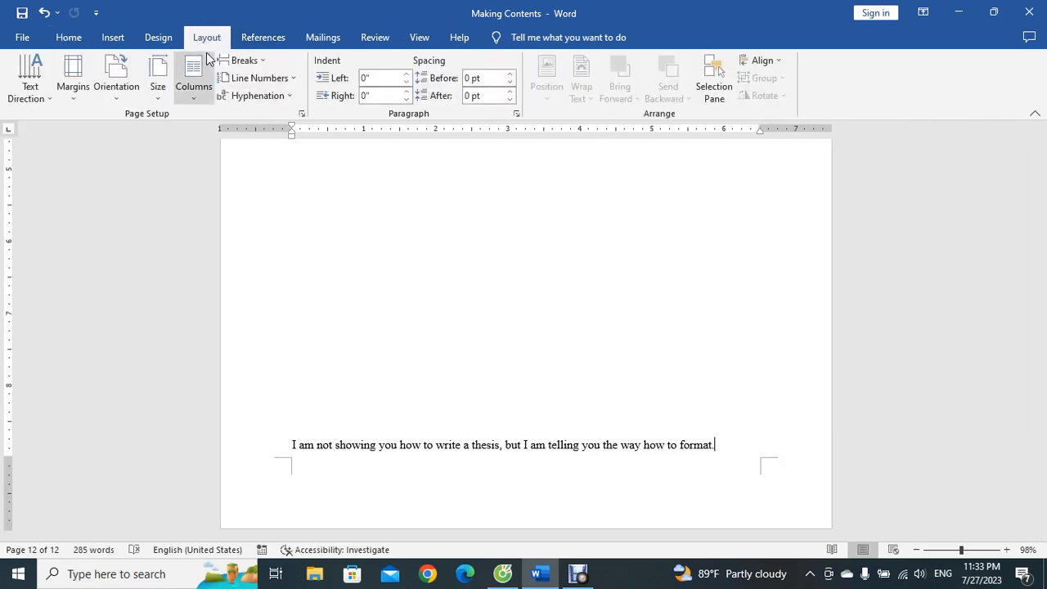
pyautogui.click(117, 97)
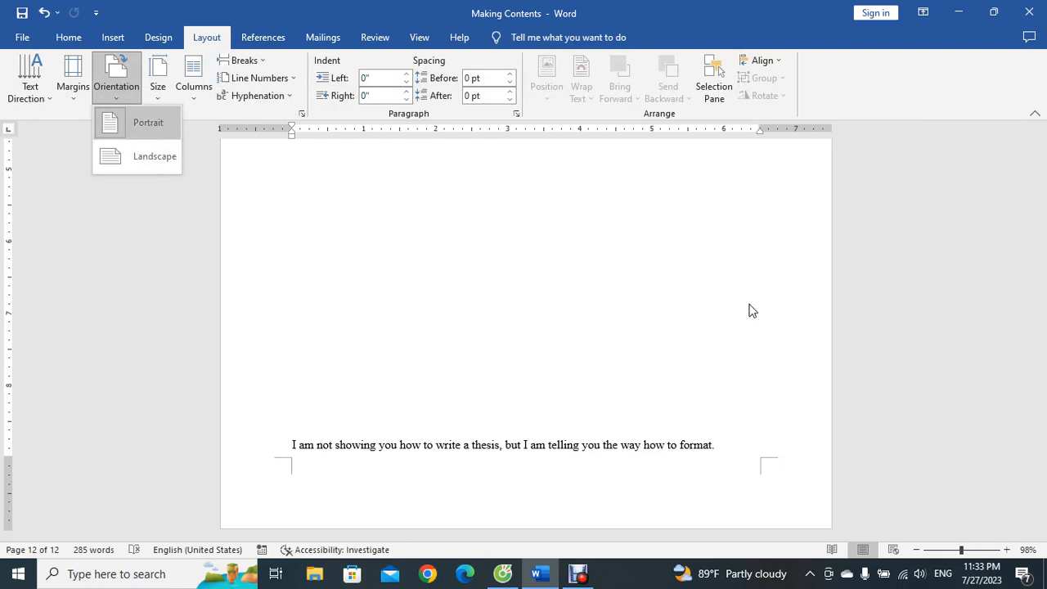
pyautogui.click(732, 456)
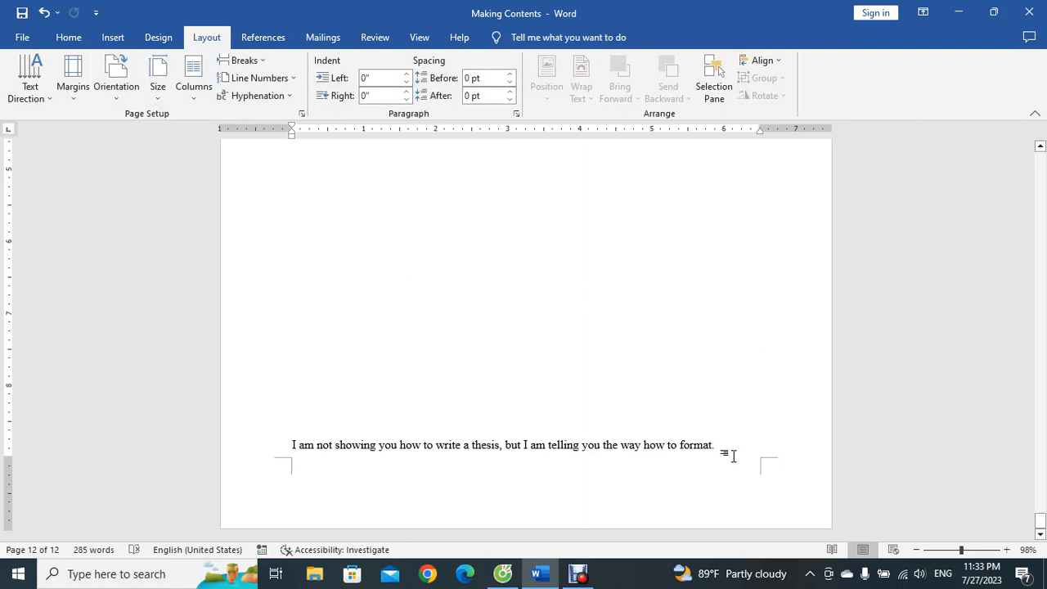
pyautogui.scroll(10, 733, 456)
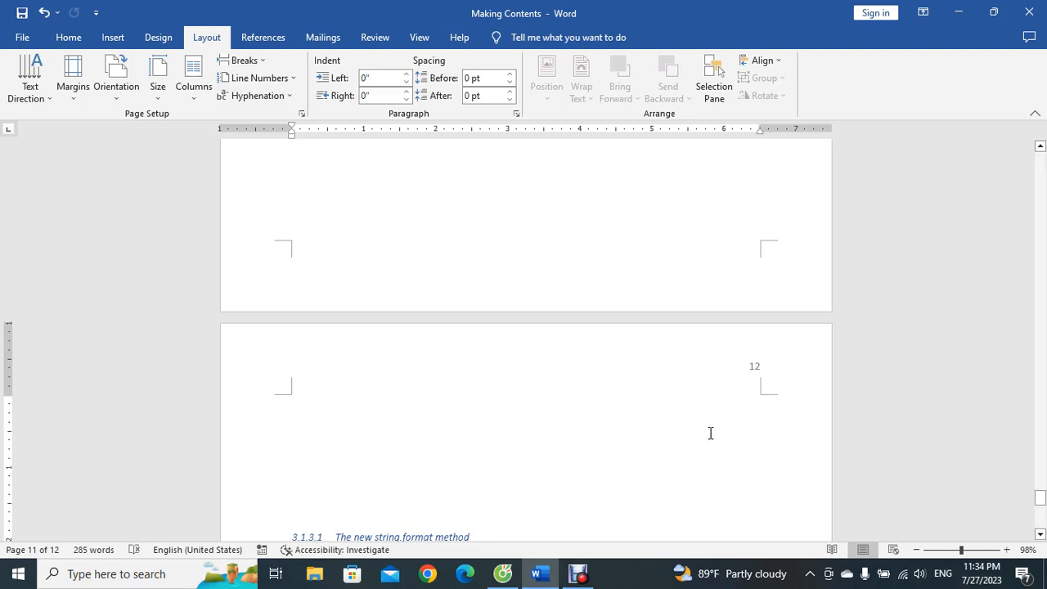
pyautogui.scroll(-5, 830, 470)
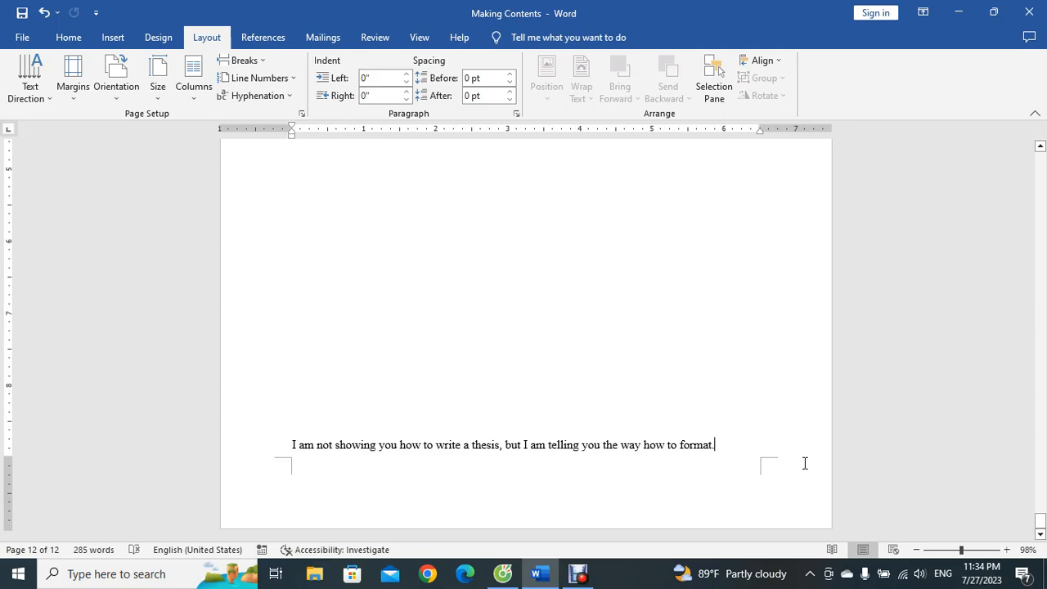
pyautogui.click(134, 96)
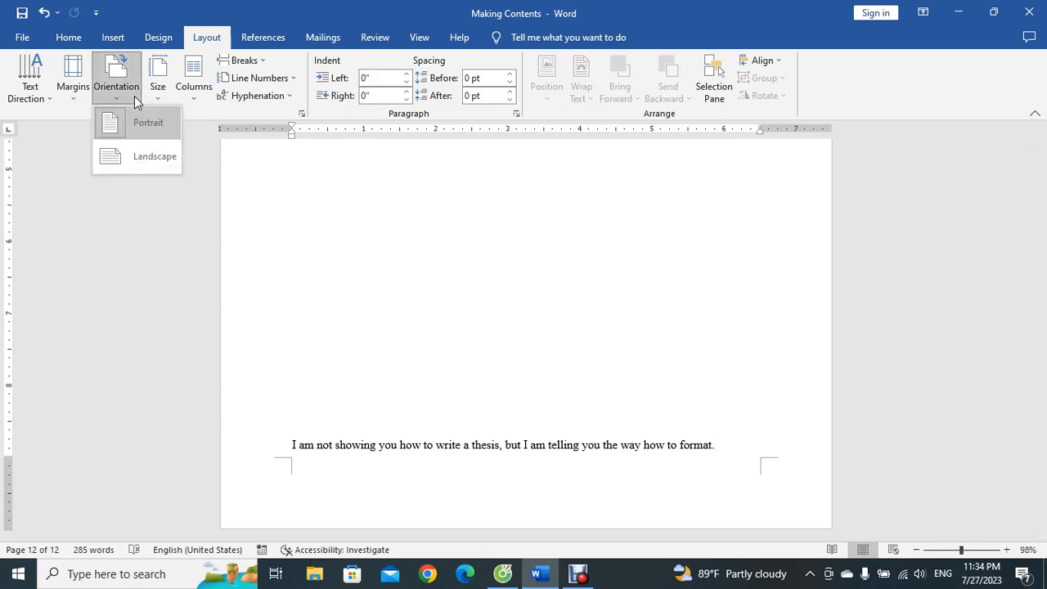
pyautogui.click(728, 446)
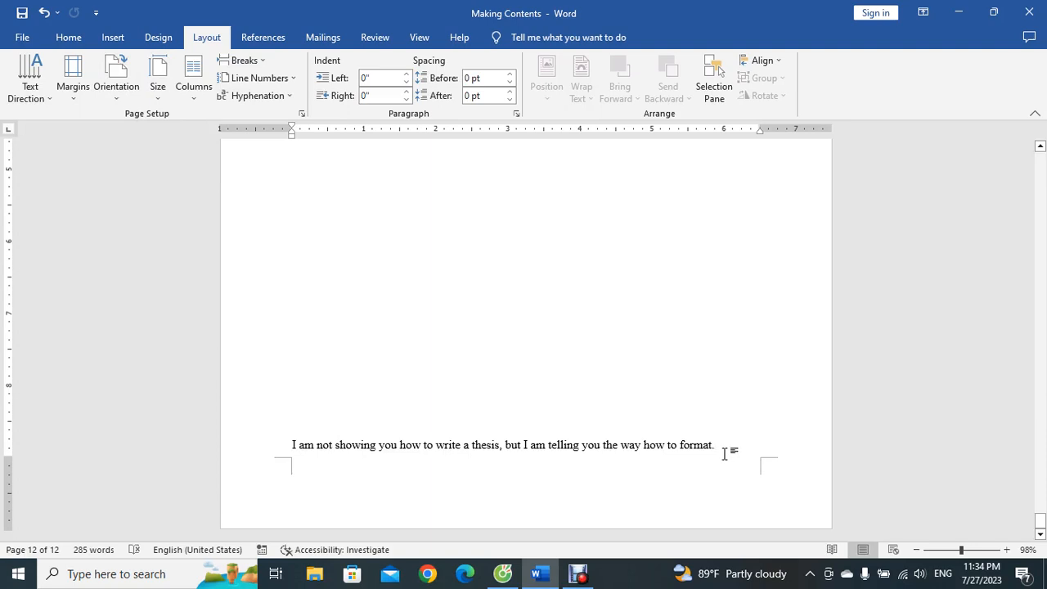
pyautogui.click(69, 40)
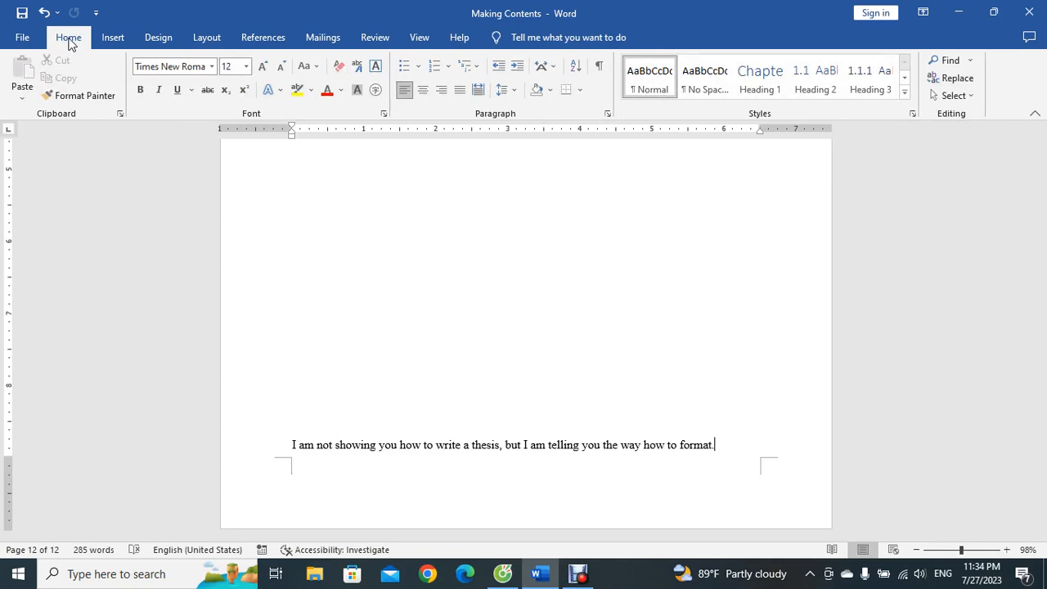
pyautogui.click(112, 37)
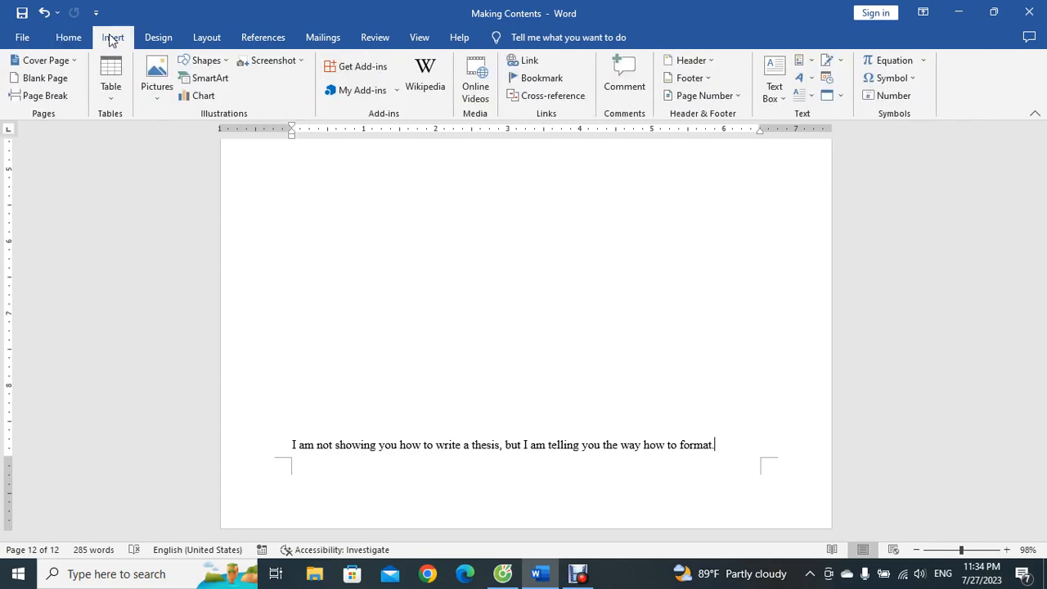
pyautogui.click(207, 38)
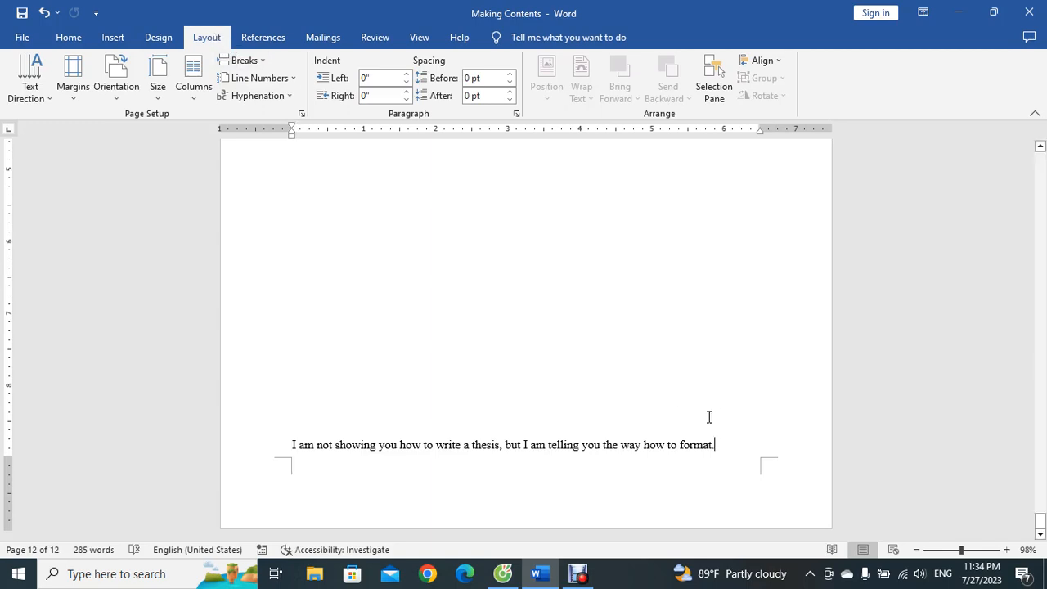
pyautogui.click(262, 62)
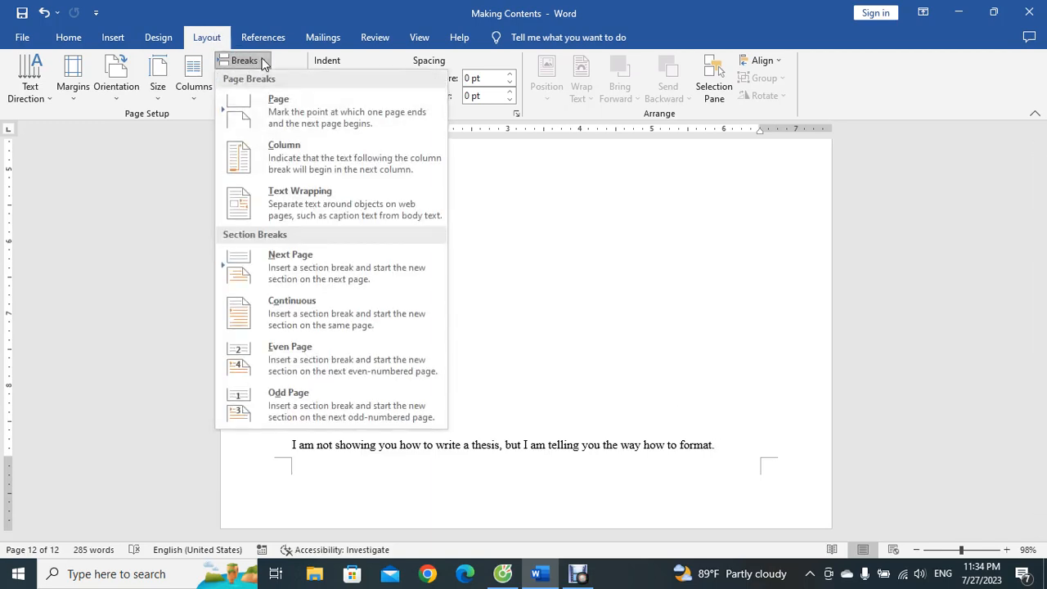
pyautogui.click(741, 459)
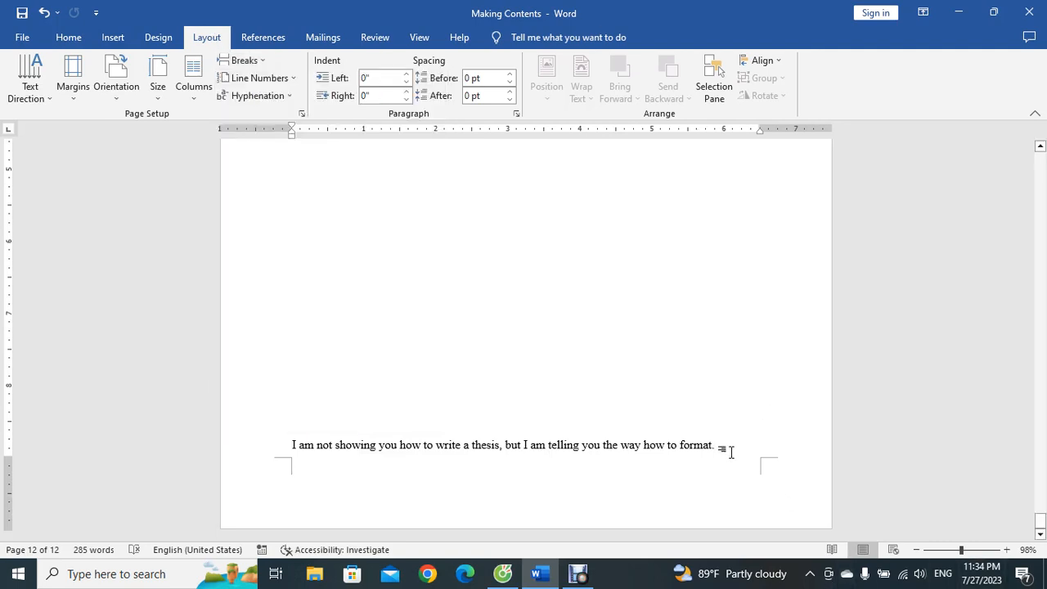
# Step: Insert a Next Page section break after the last paragraph and set the new section to landscape orientation
pyautogui.click(260, 62)
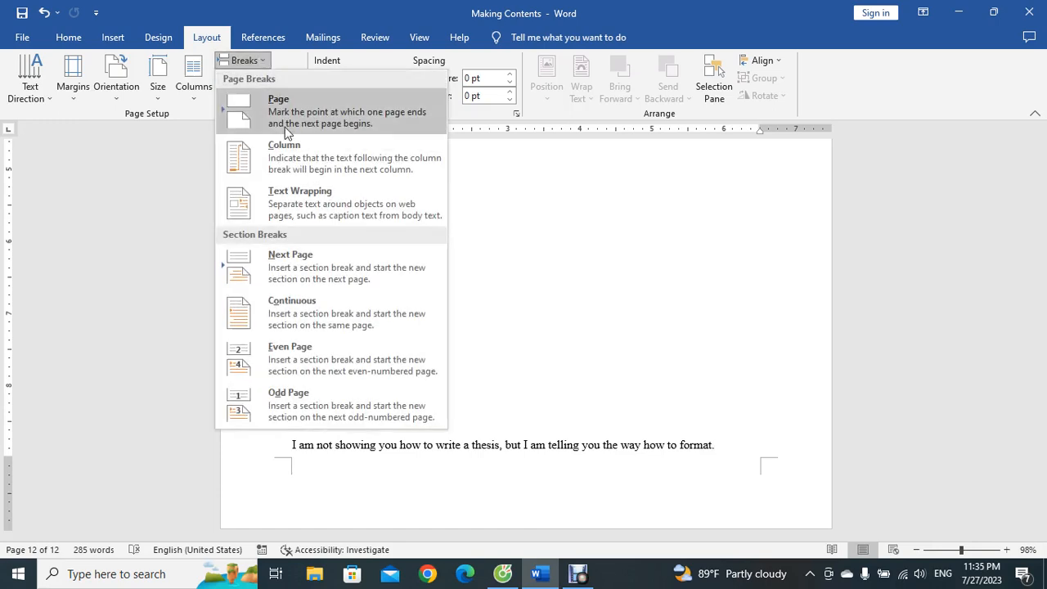
pyautogui.click(325, 282)
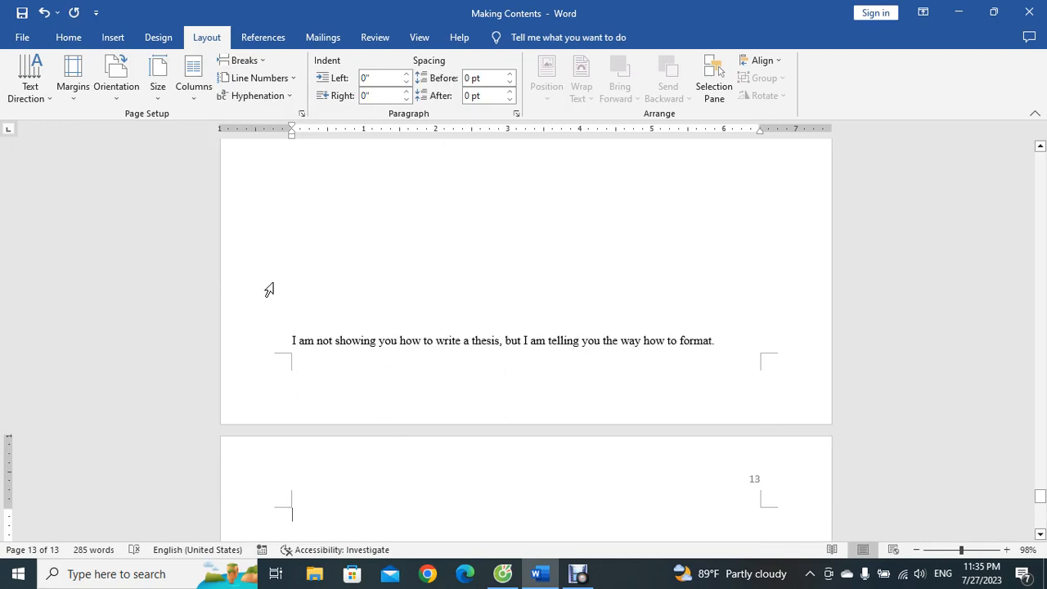
pyautogui.click(118, 97)
pyautogui.click(141, 158)
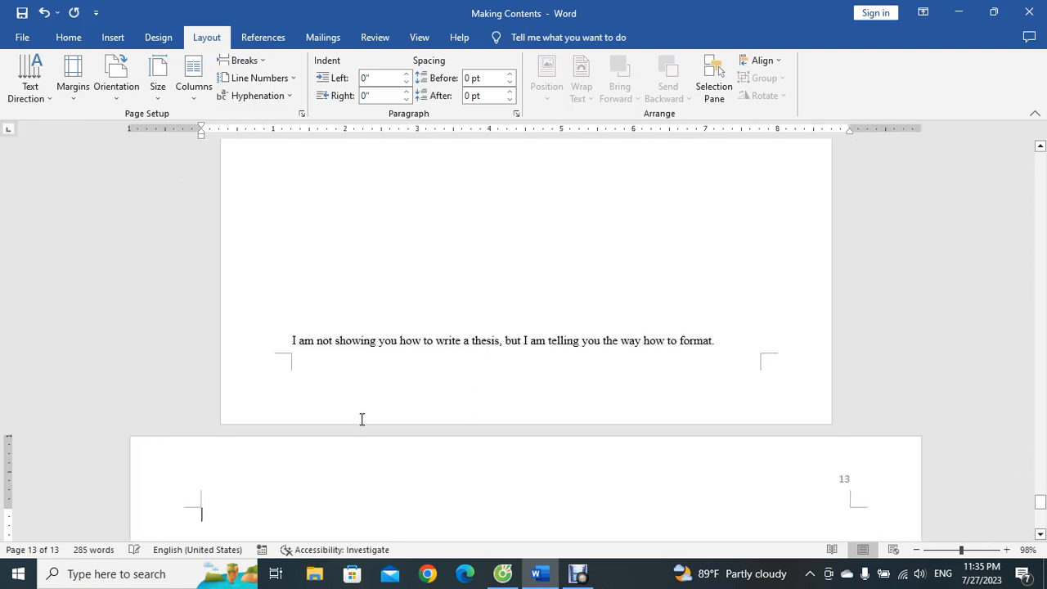
pyautogui.scroll(-1, 516, 372)
pyautogui.scroll(-4, 516, 375)
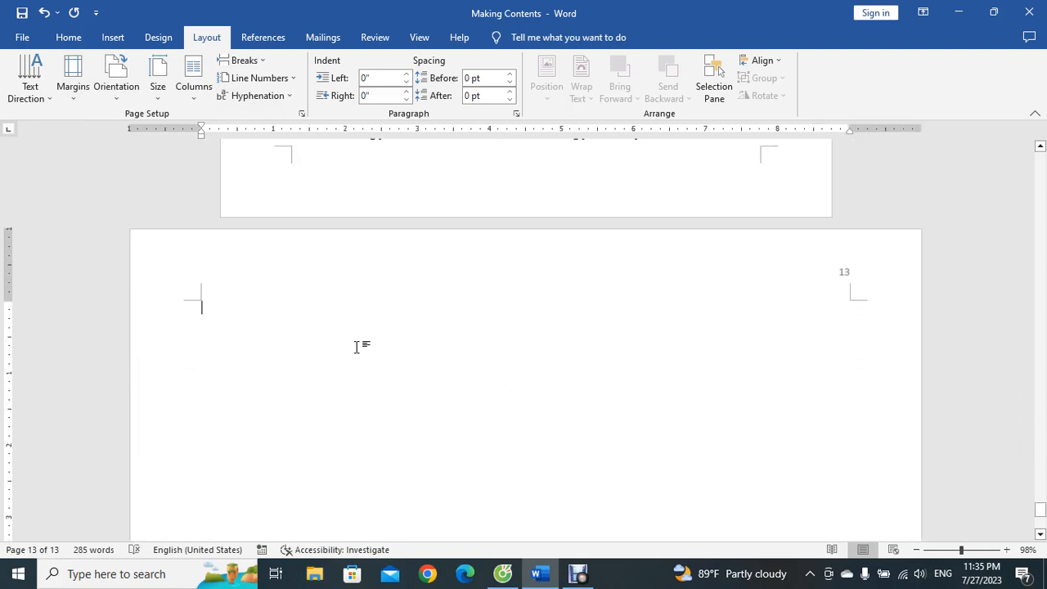
pyautogui.scroll(3, 497, 425)
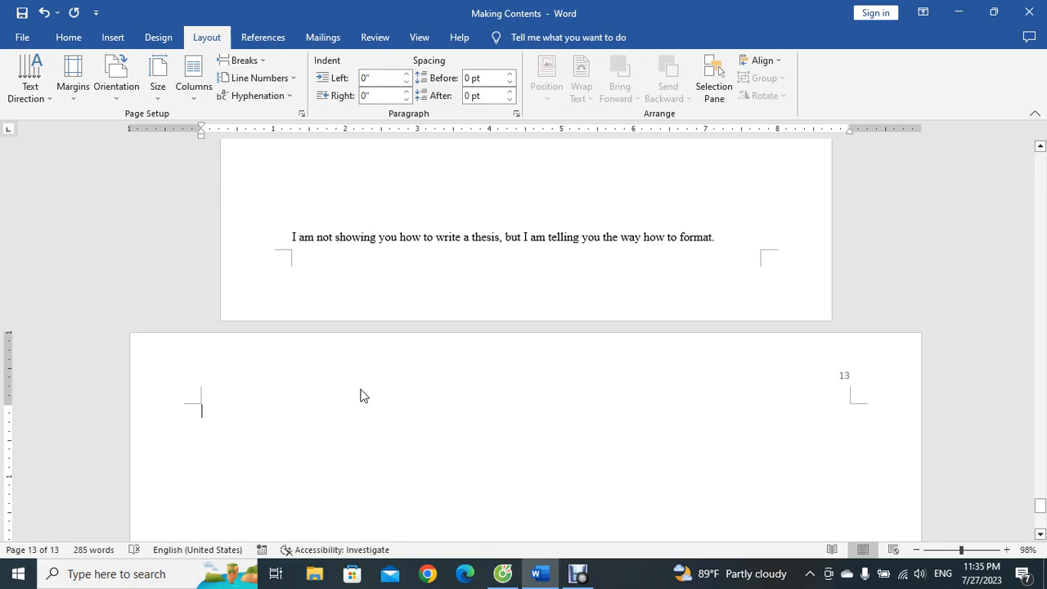
pyautogui.scroll(2, 357, 367)
pyautogui.click(333, 263)
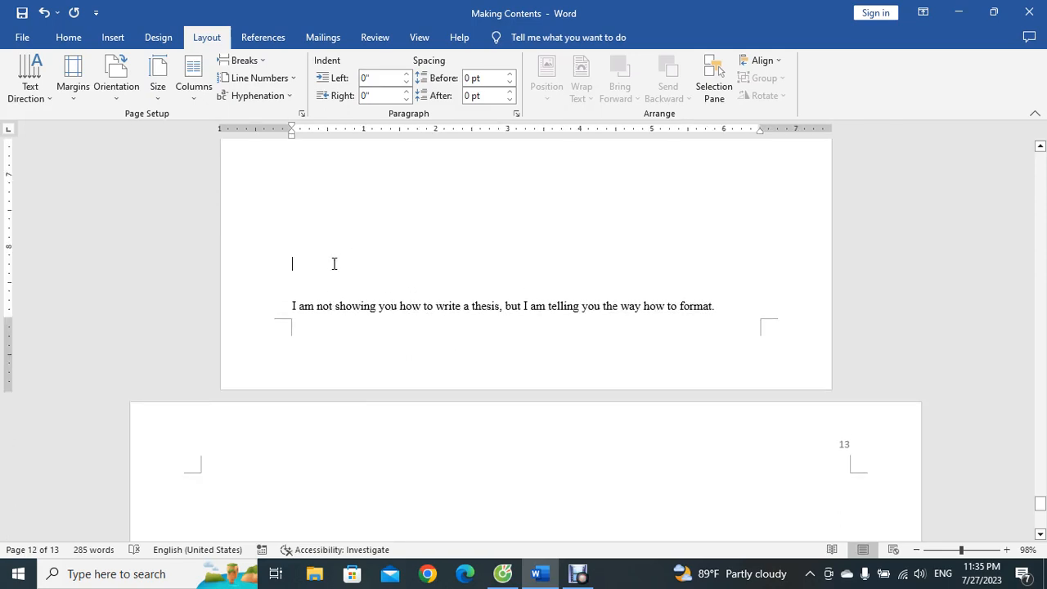
pyautogui.click(119, 108)
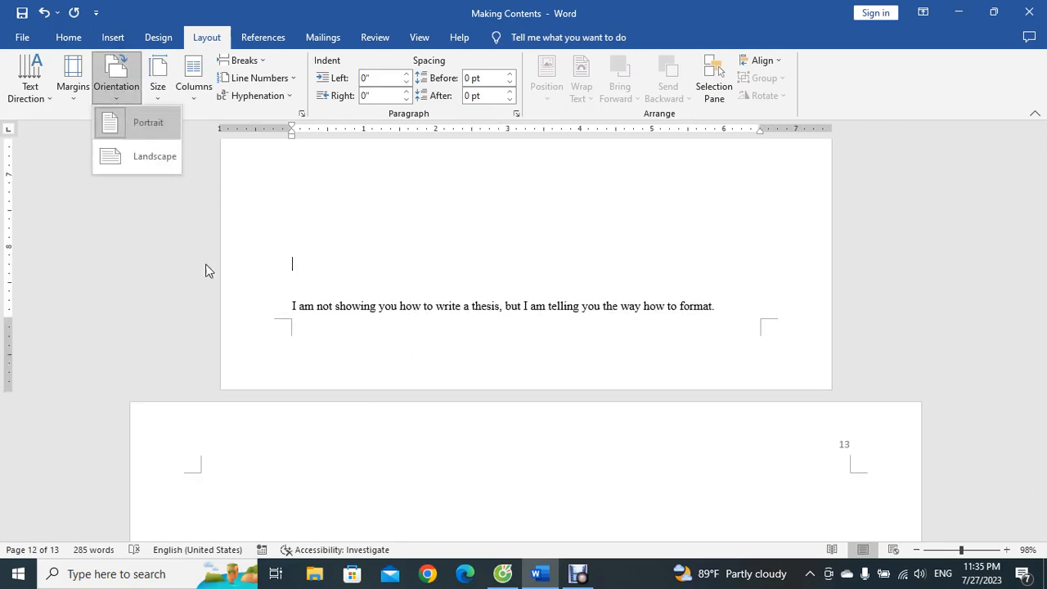
pyautogui.click(229, 489)
pyautogui.click(222, 476)
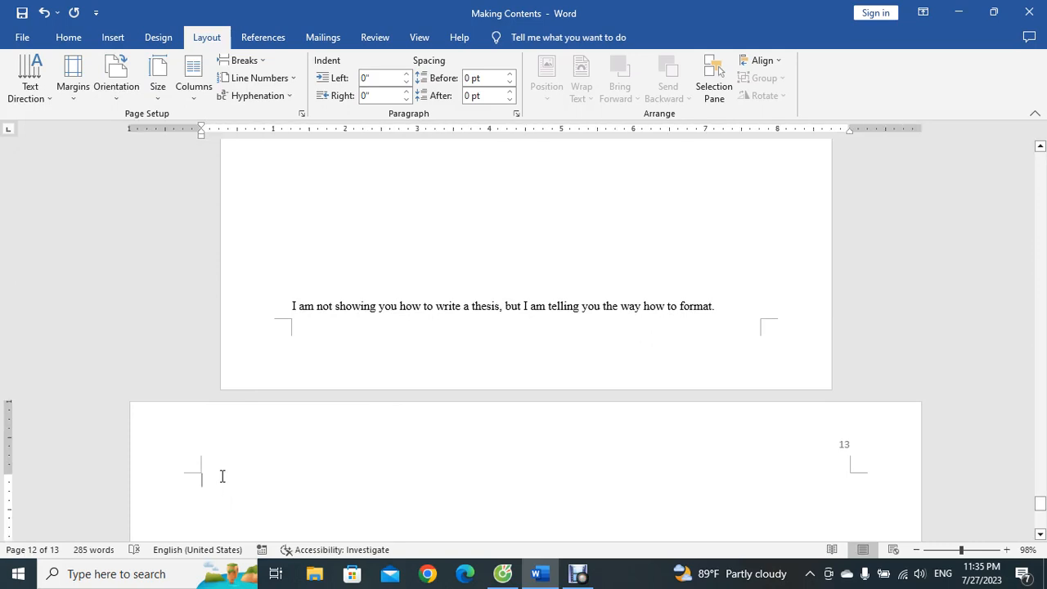
# Step: Open the new section's header and unlink it from the previous section's header
pyautogui.doubleClick(848, 448)
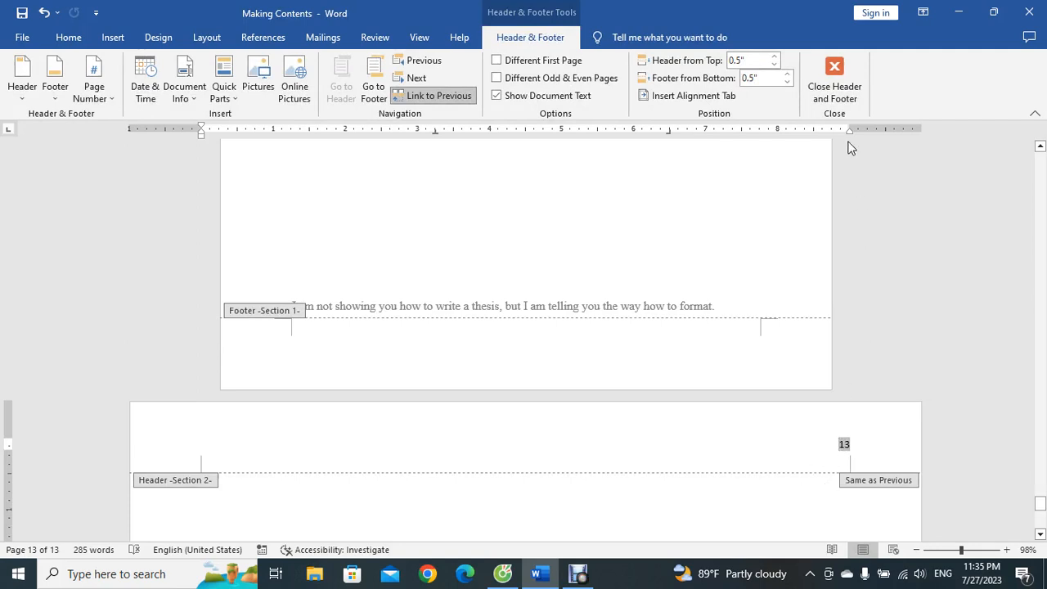
pyautogui.click(834, 81)
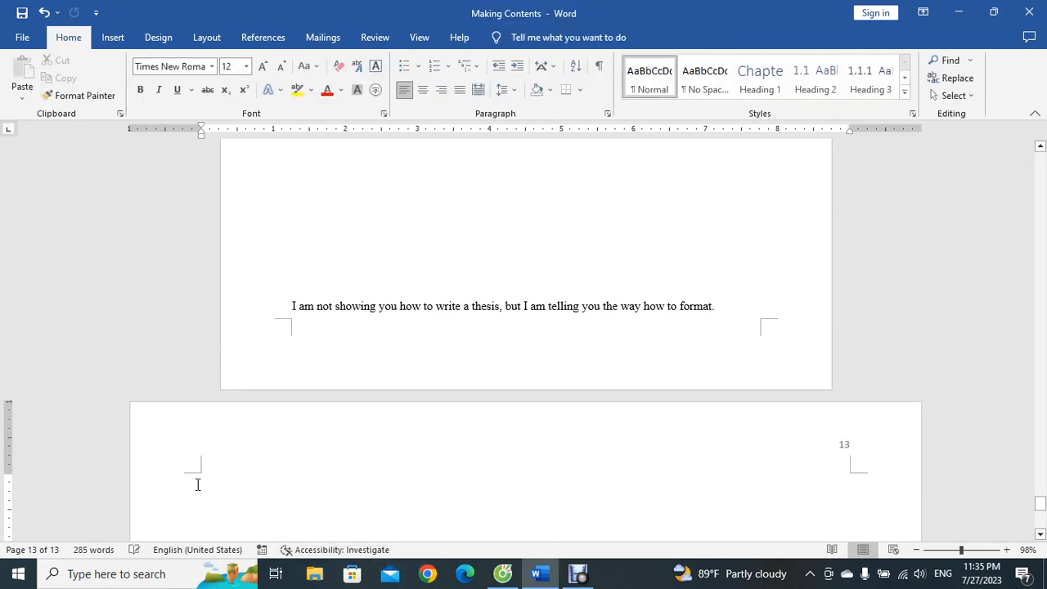
pyautogui.doubleClick(848, 449)
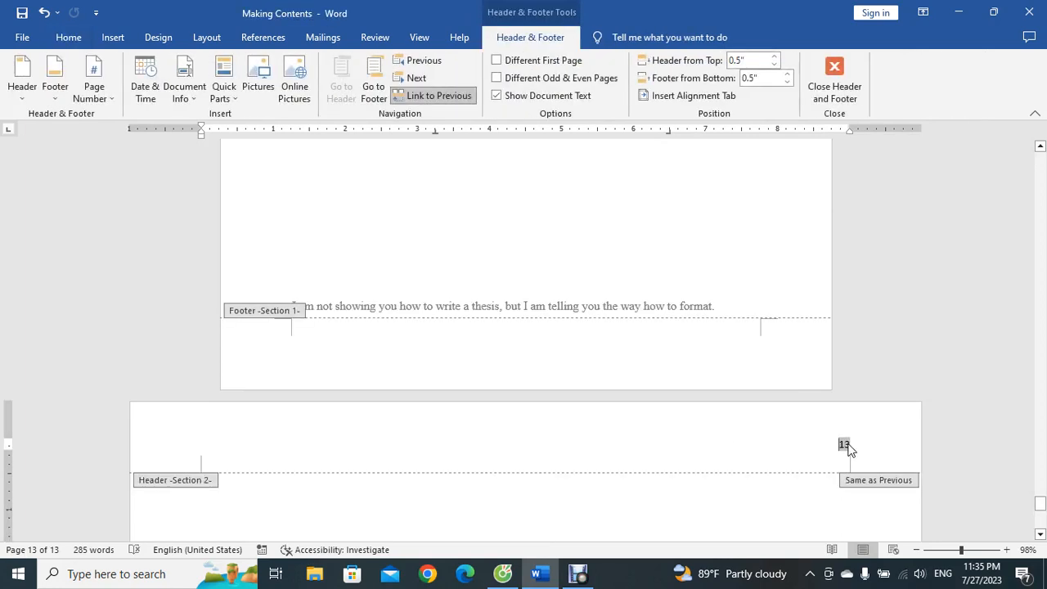
pyautogui.click(433, 96)
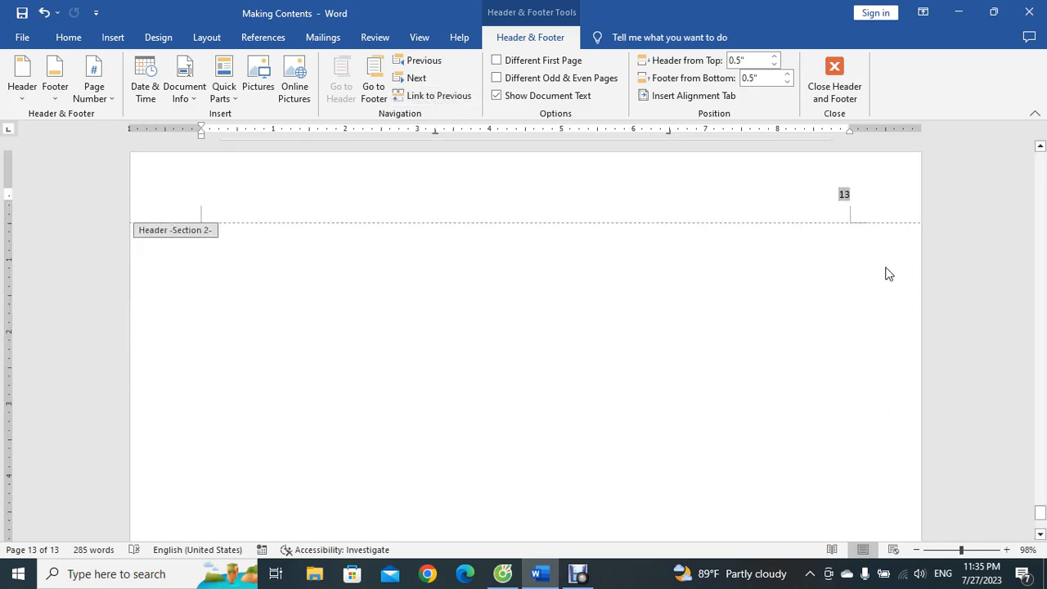
# Step: Format the section's page numbers as i, ii, iii, starting at iii, and close the header editing
pyautogui.scroll(1, 846, 311)
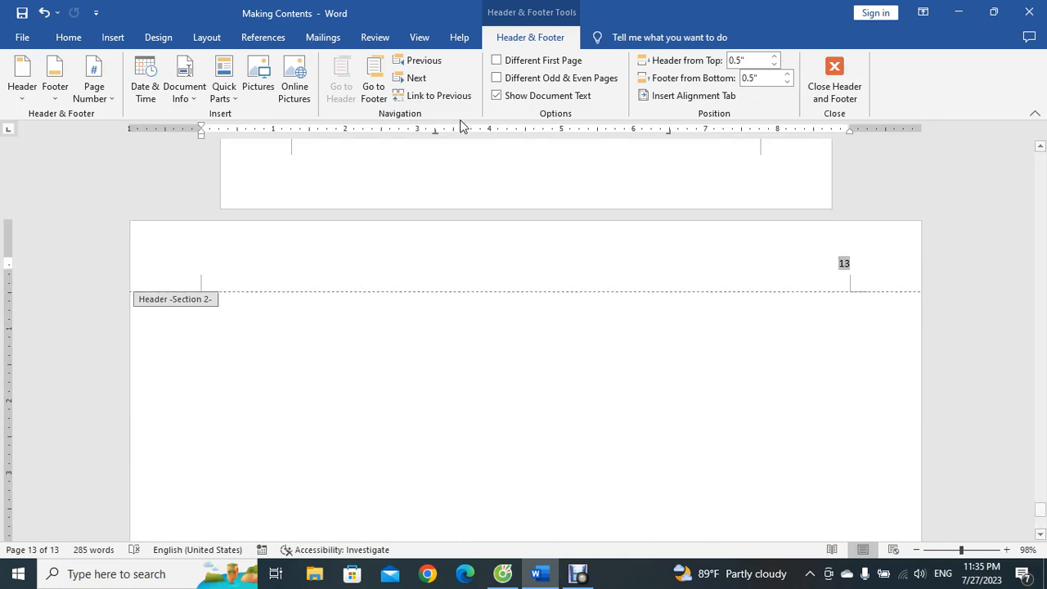
pyautogui.click(108, 95)
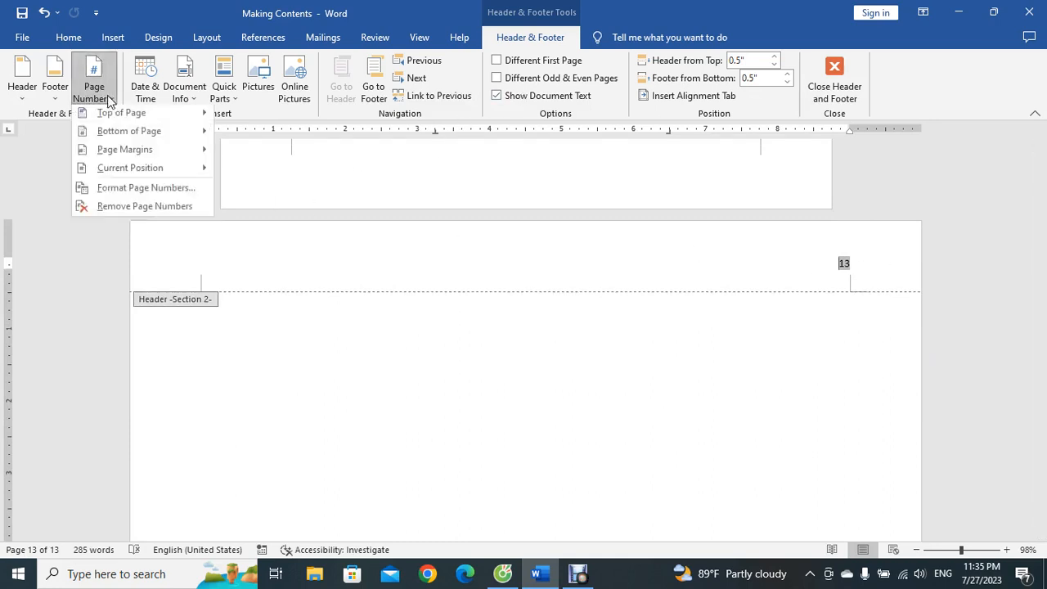
pyautogui.click(140, 190)
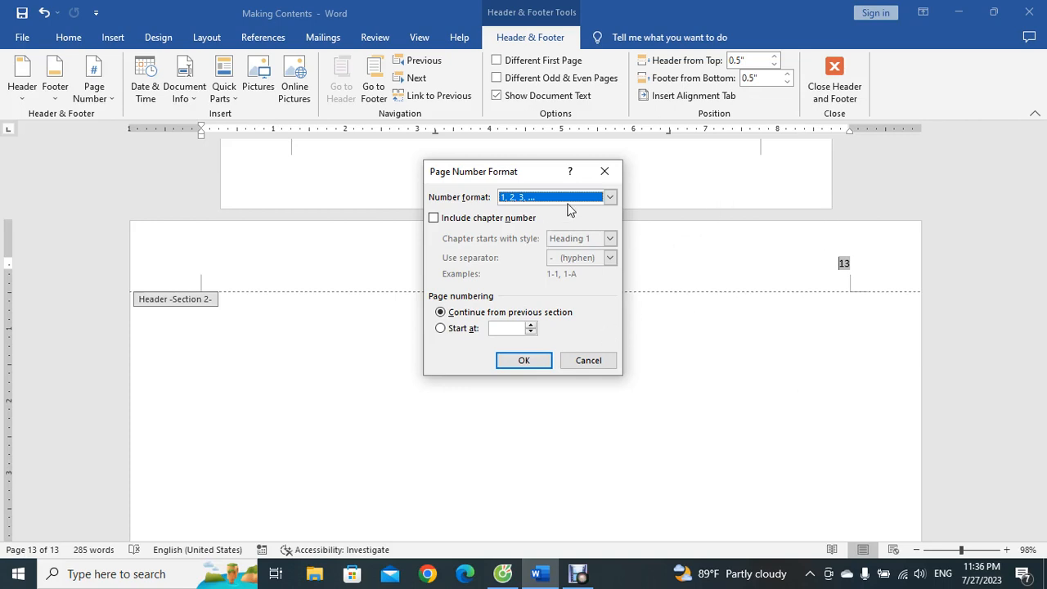
pyautogui.click(609, 197)
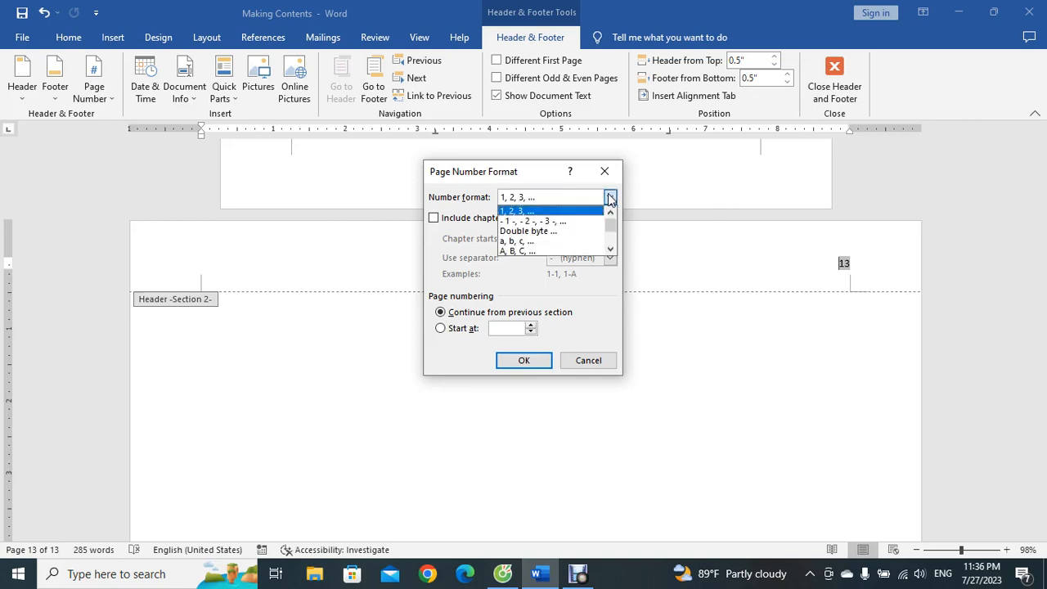
pyautogui.moveTo(610, 223); pyautogui.dragTo(613, 234)
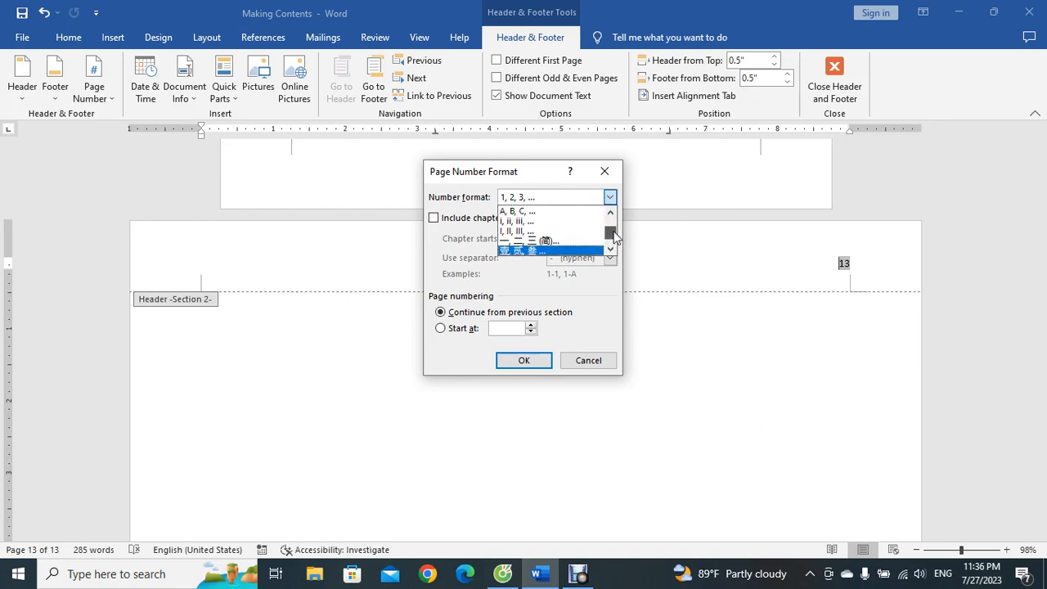
pyautogui.click(538, 222)
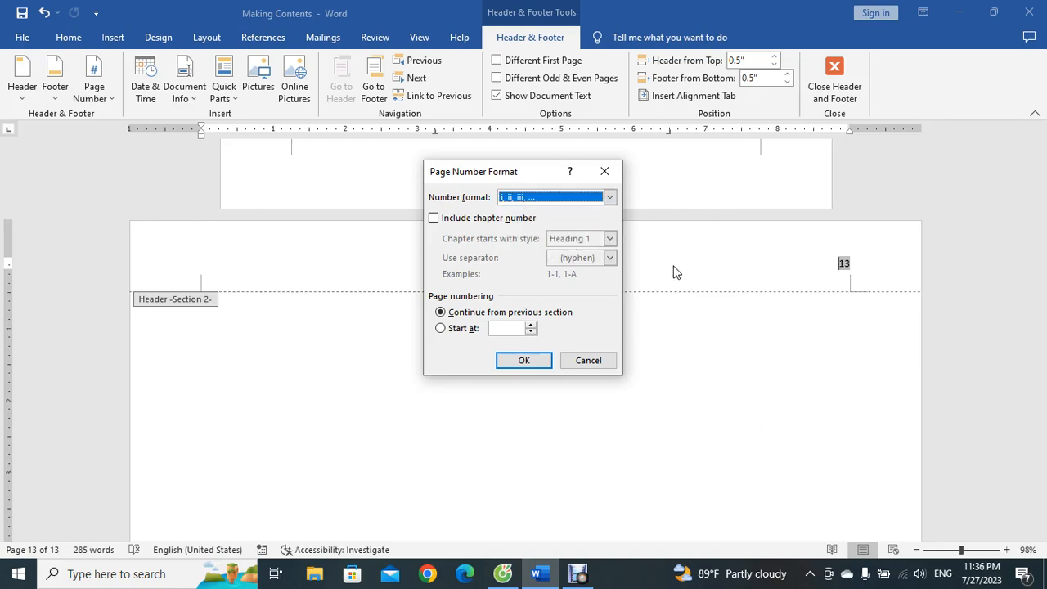
pyautogui.click(452, 328)
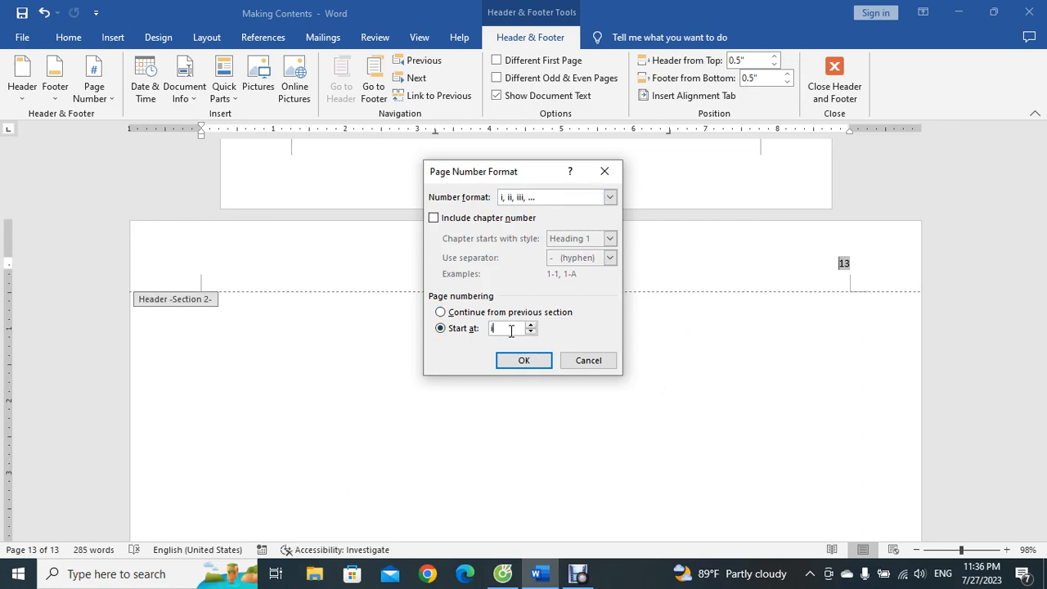
pyautogui.write('ii')
pyautogui.click(523, 360)
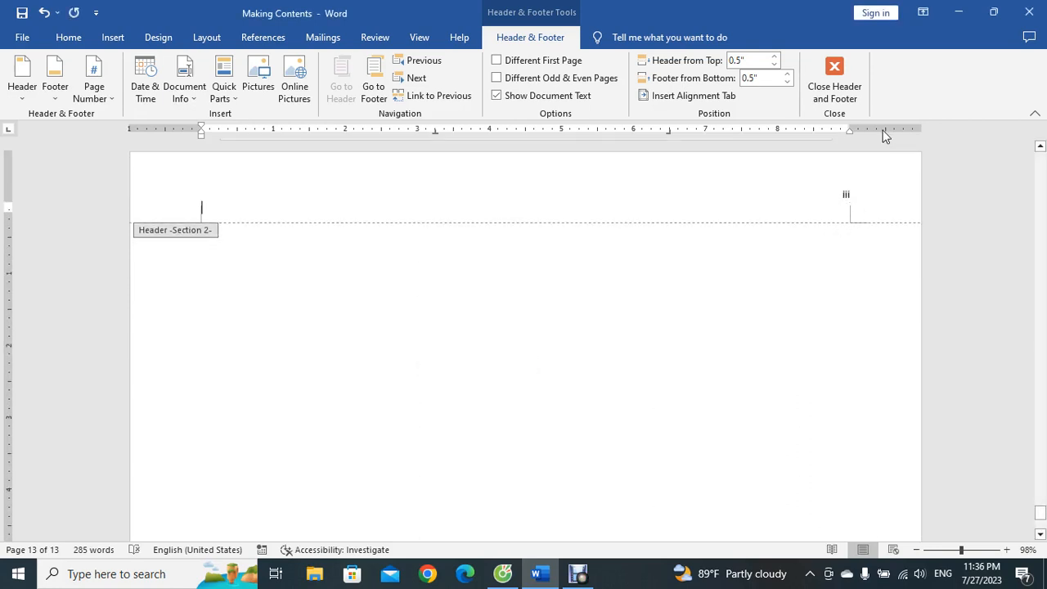
pyautogui.click(843, 79)
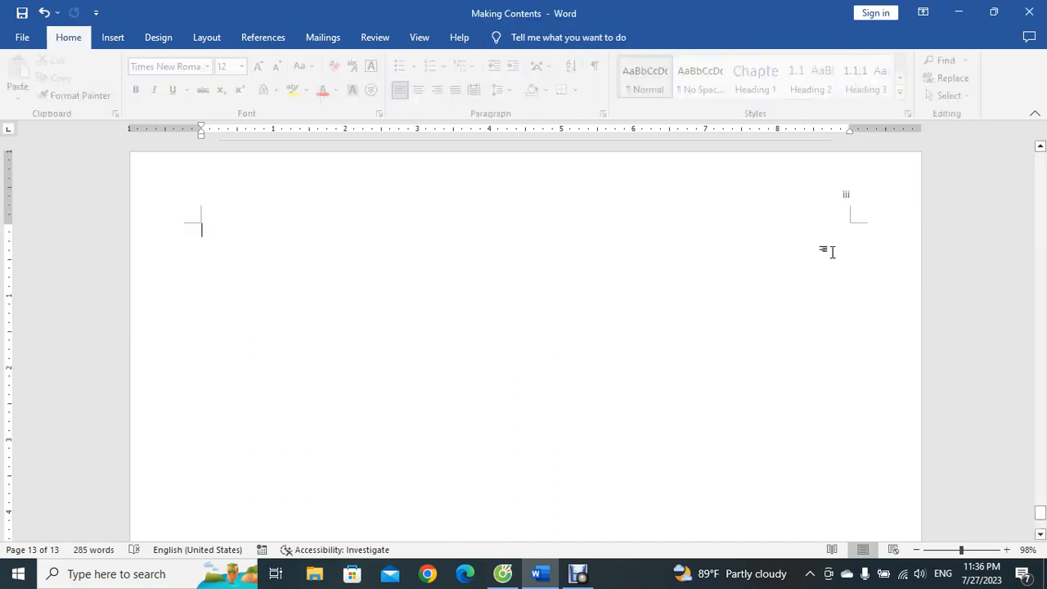
pyautogui.scroll(10, 811, 288)
pyautogui.scroll(3, 811, 288)
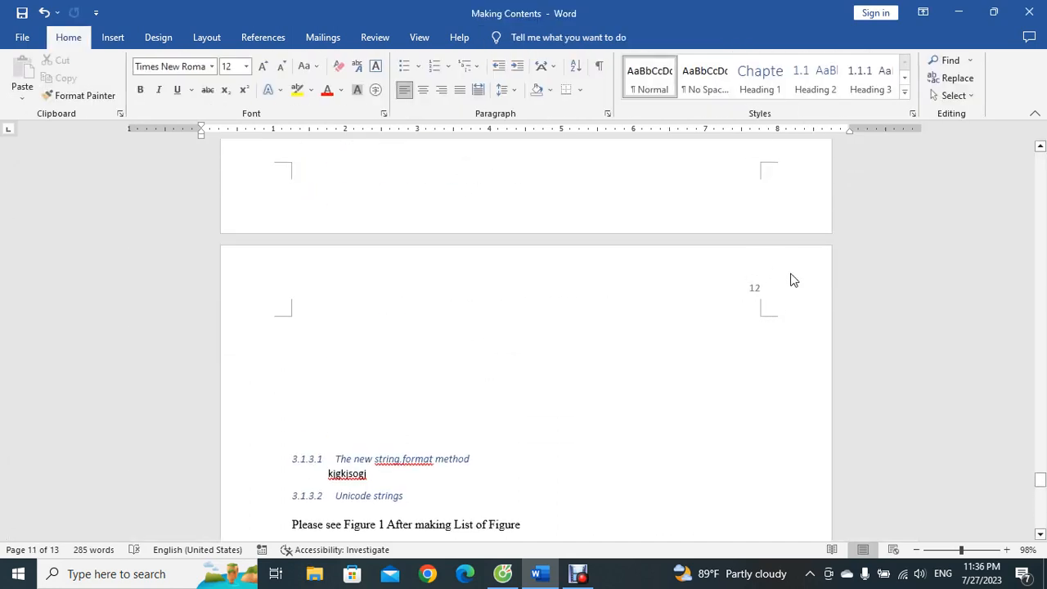
# Step: Open header editing to compare the landscape section's header with the previous section's header, then close it
pyautogui.scroll(10, 783, 299)
pyautogui.scroll(-1, 818, 327)
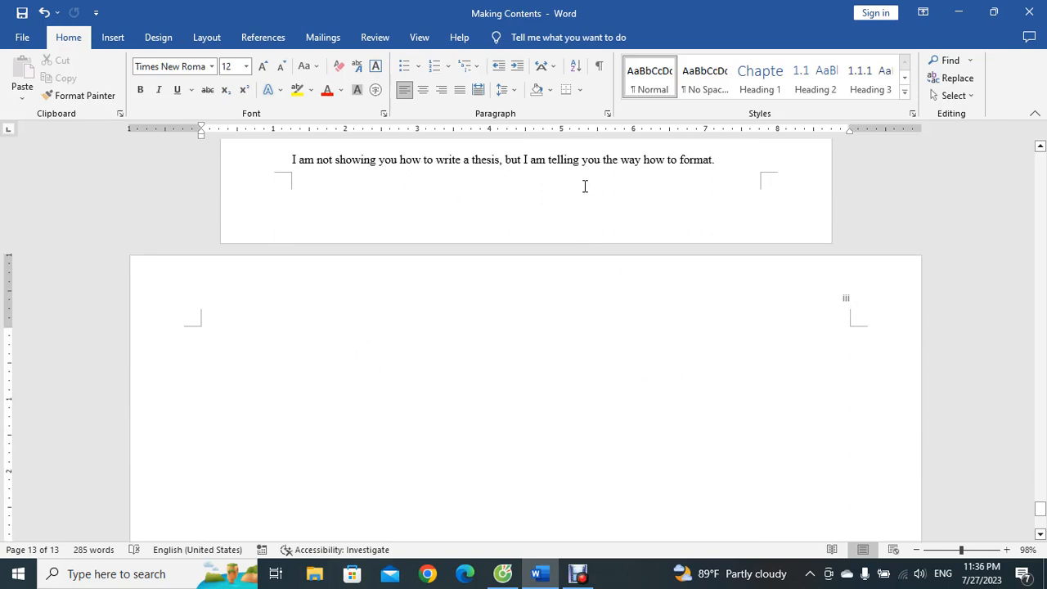
pyautogui.doubleClick(814, 290)
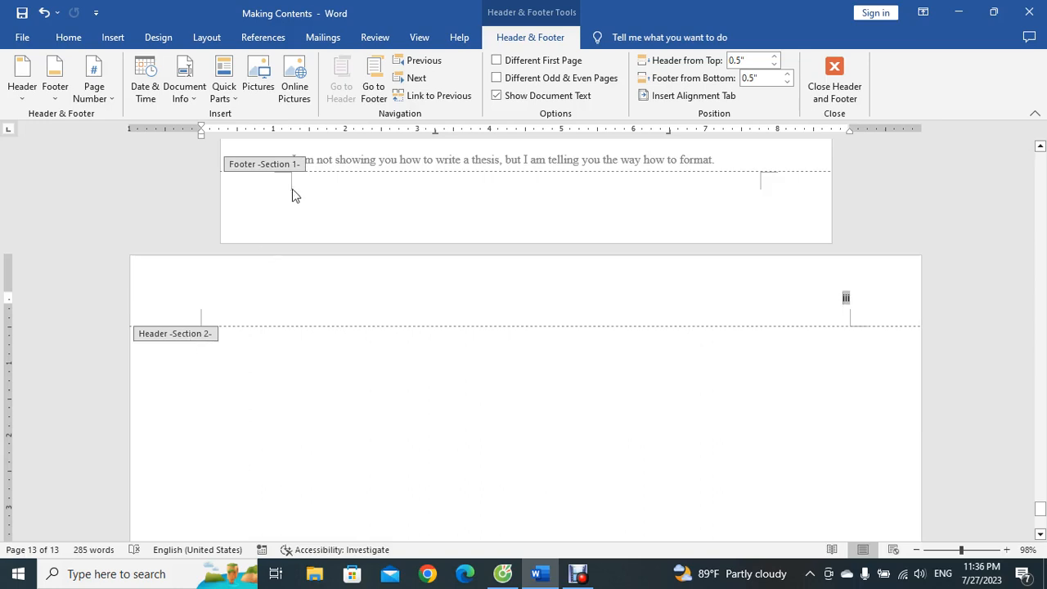
pyautogui.scroll(3, 267, 324)
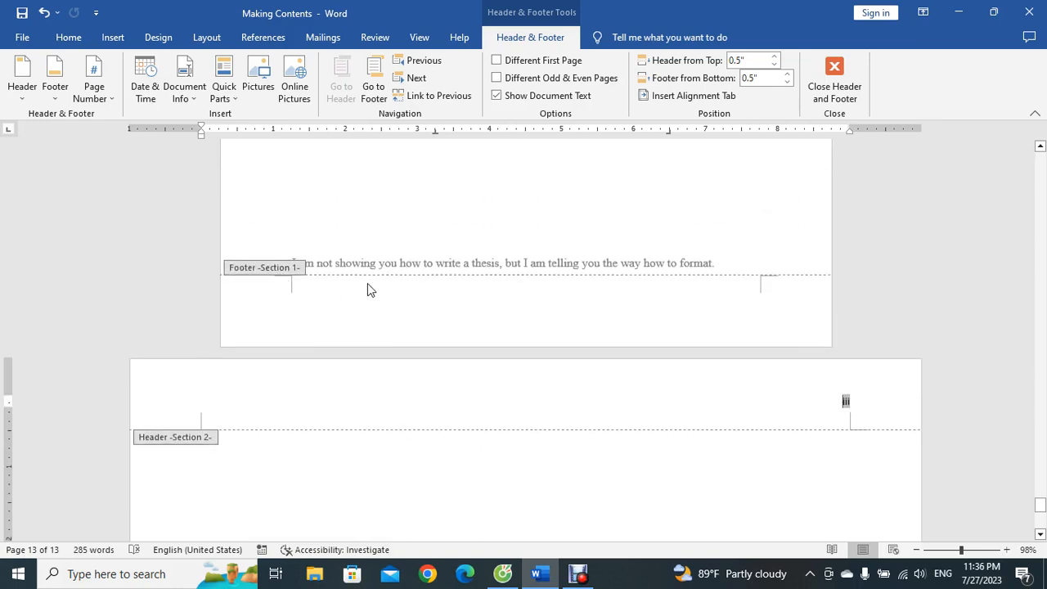
pyautogui.scroll(15, 642, 311)
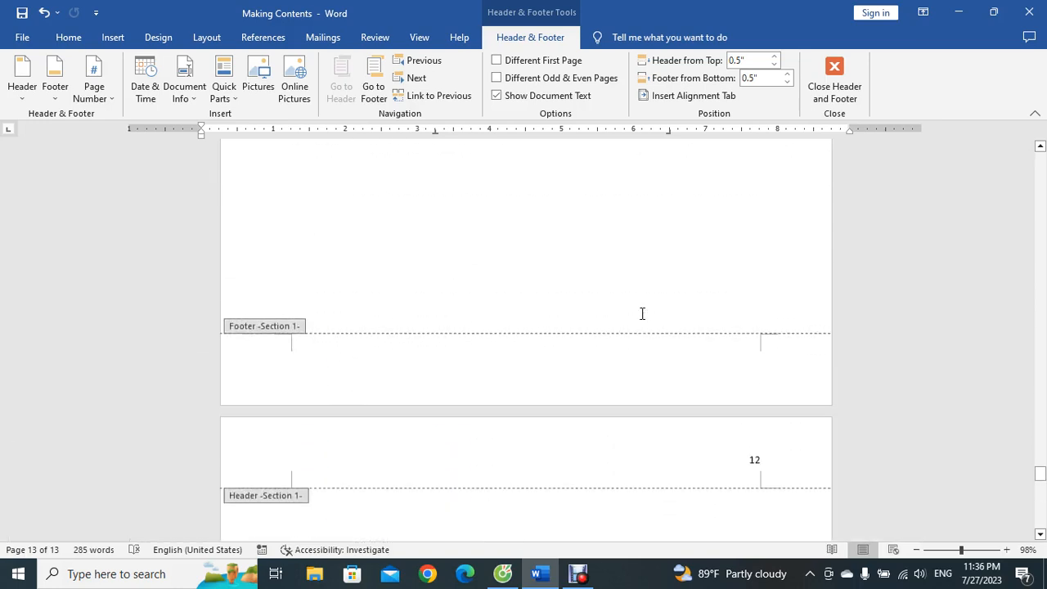
pyautogui.scroll(-10, 486, 414)
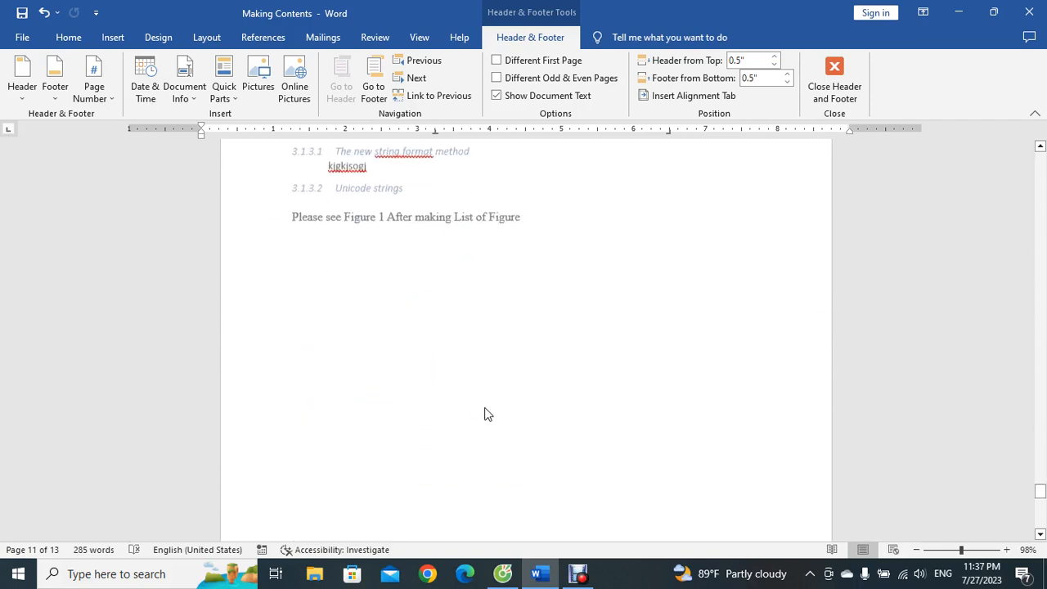
pyautogui.scroll(-5, 486, 414)
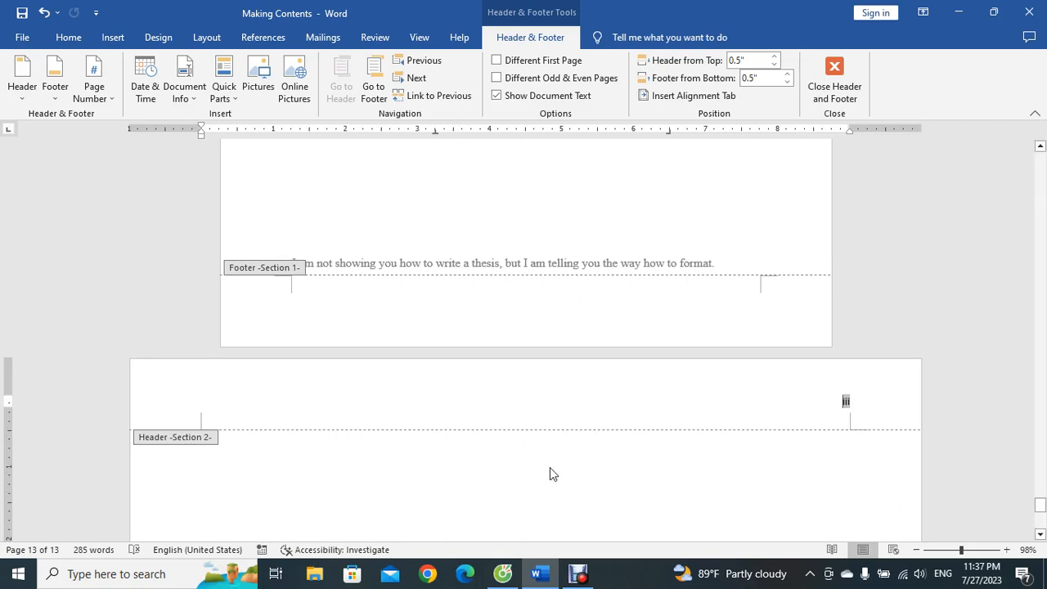
pyautogui.click(846, 80)
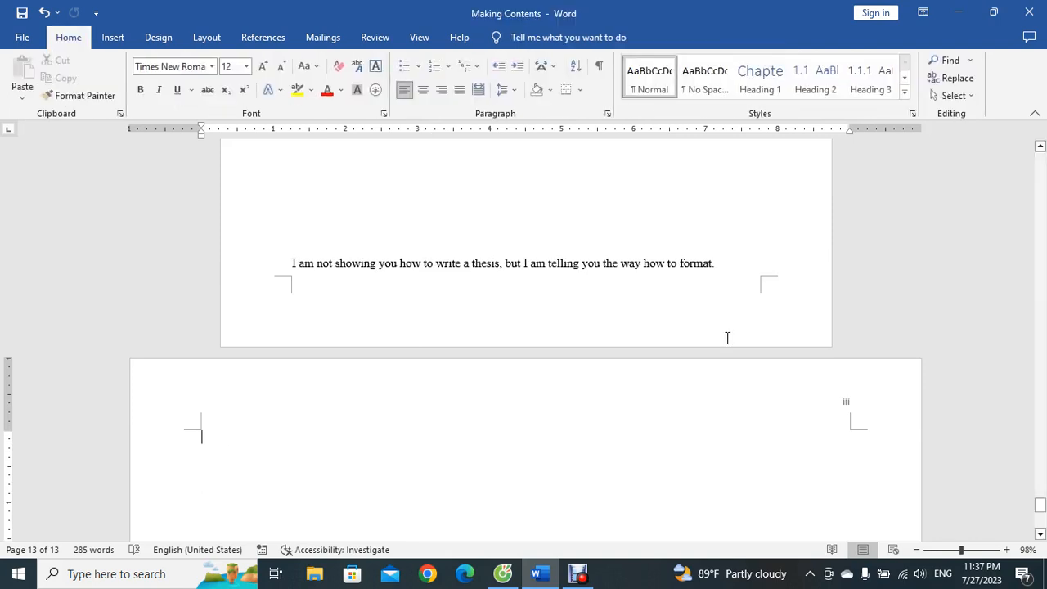
# Step: Type "Continue" on the landscape page, followed by blank lines that stay within that page
pyautogui.scroll(-5, 542, 458)
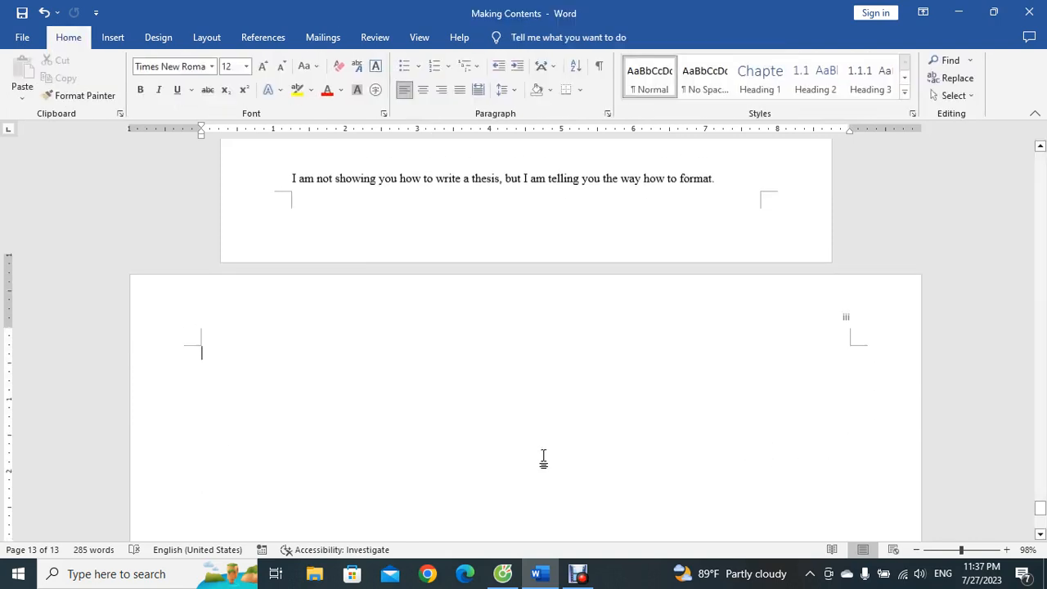
pyautogui.scroll(4, 455, 275)
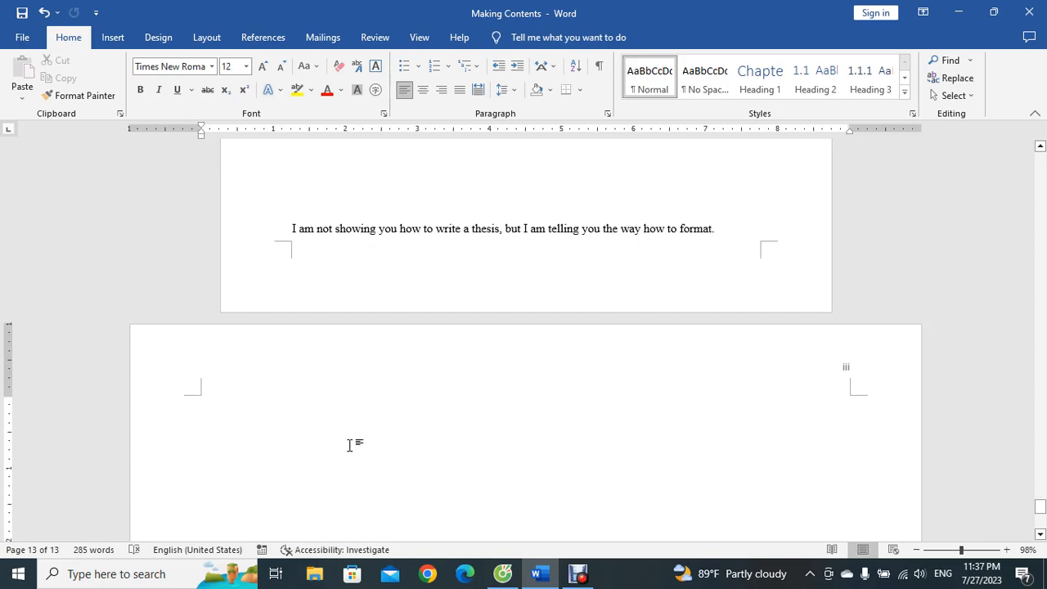
pyautogui.press('Return')
pyautogui.press('Return')
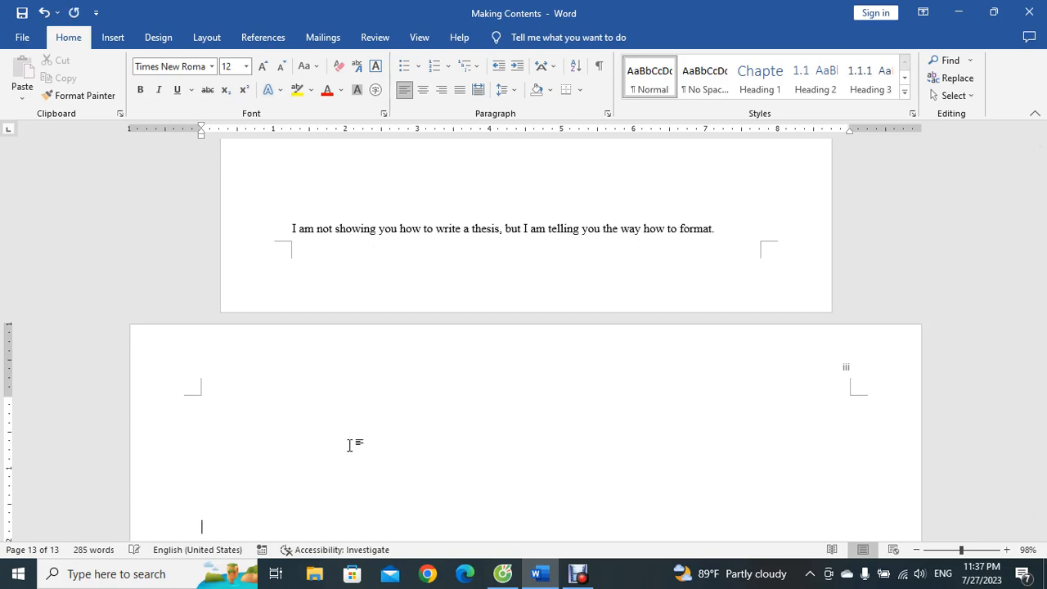
pyautogui.scroll(-4, 349, 445)
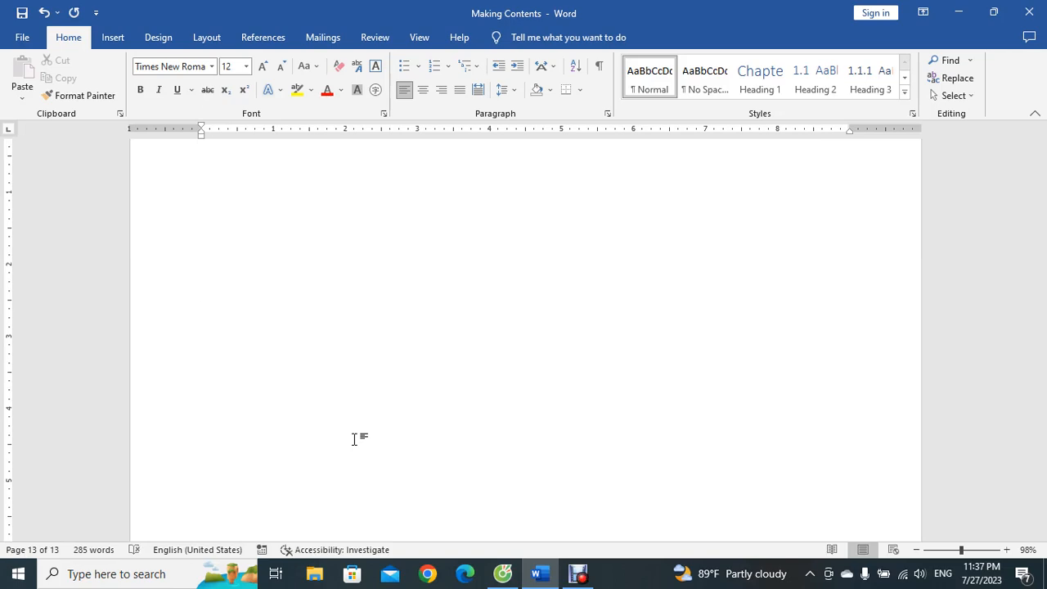
pyautogui.write('Contine')
pyautogui.press('Return')
pyautogui.press('Return')
pyautogui.write('u')
pyautogui.press('Return')
pyautogui.press('Return')
pyautogui.press('Return')
pyautogui.press('Return')
pyautogui.press('Return')
pyautogui.press('Return')
pyautogui.press('Return')
pyautogui.press('Return')
pyautogui.press('Return')
pyautogui.press('Return')
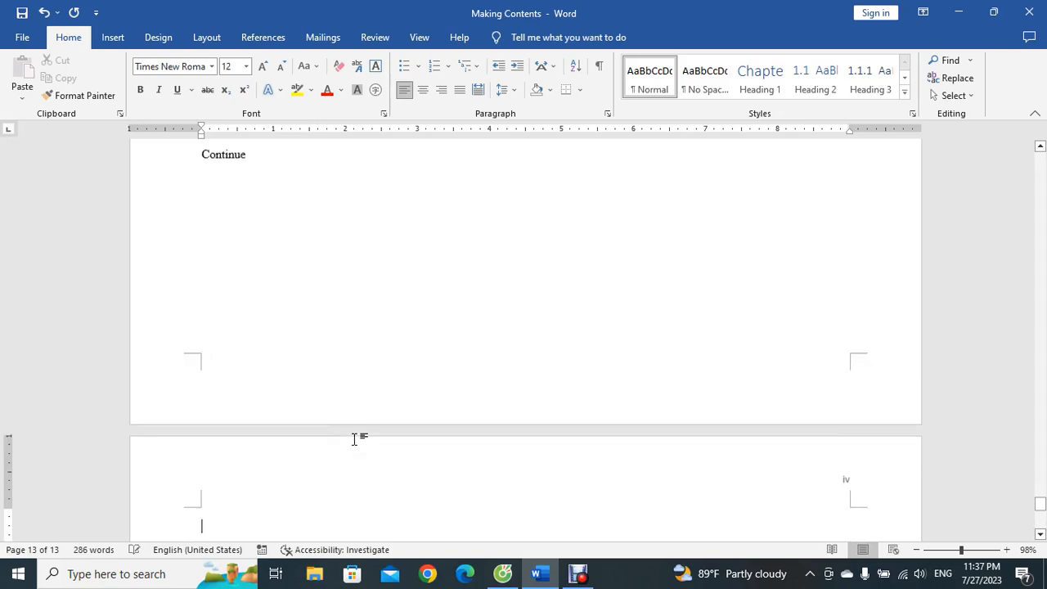
pyautogui.press('BackSpace')
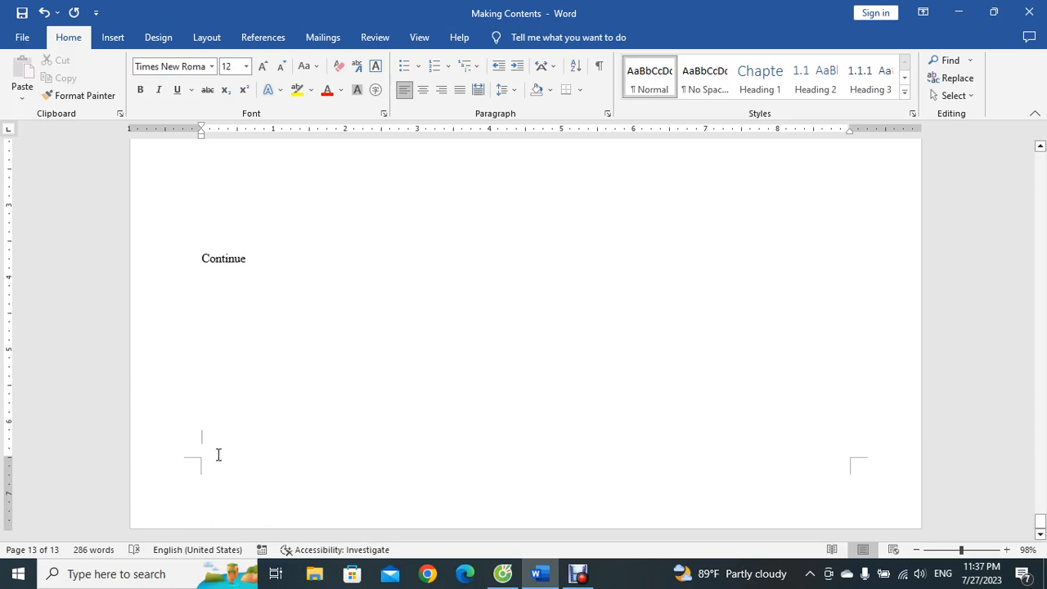
# Step: Insert a Next Page section break after the landscape page and set the new section to portrait orientation
pyautogui.click(207, 39)
pyautogui.click(120, 89)
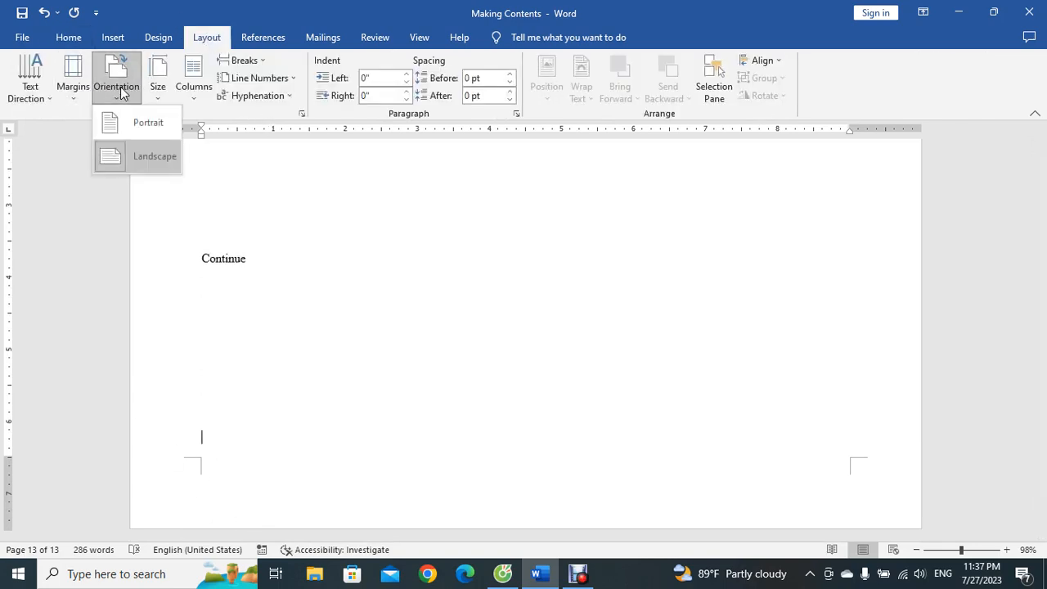
pyautogui.click(229, 459)
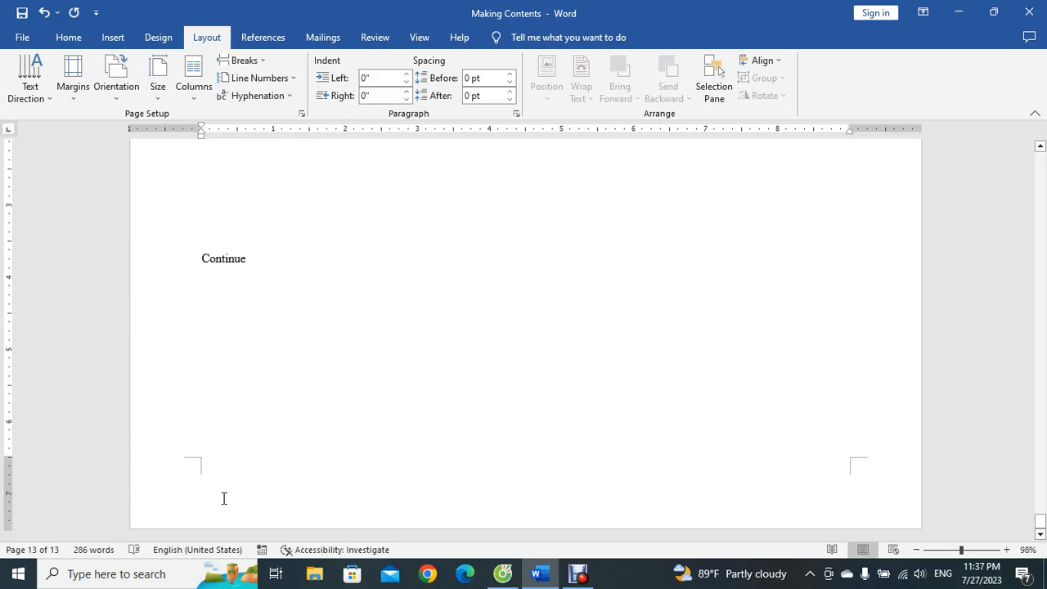
pyautogui.click(267, 61)
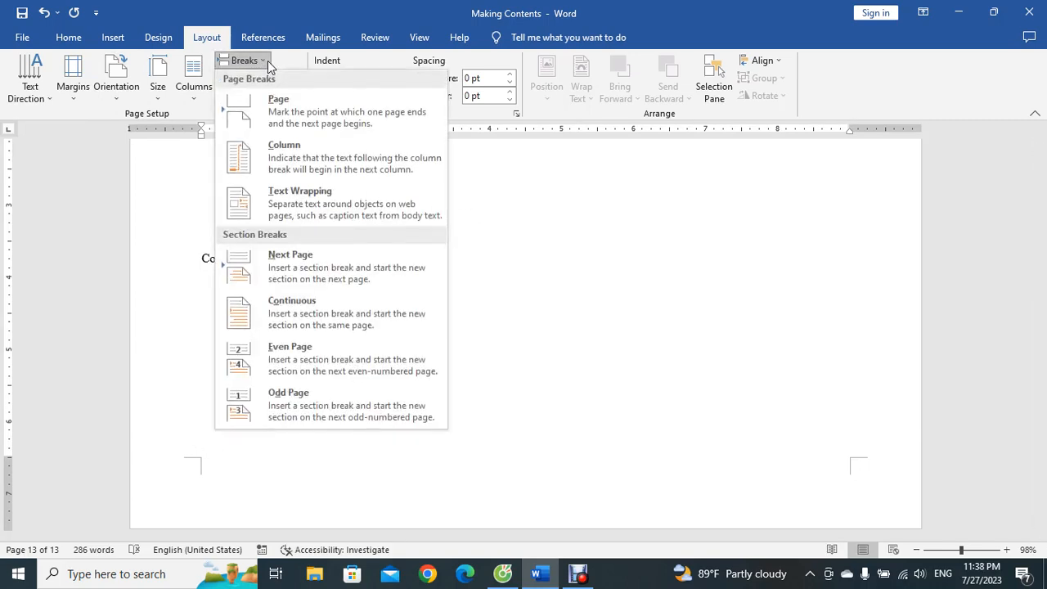
pyautogui.click(286, 270)
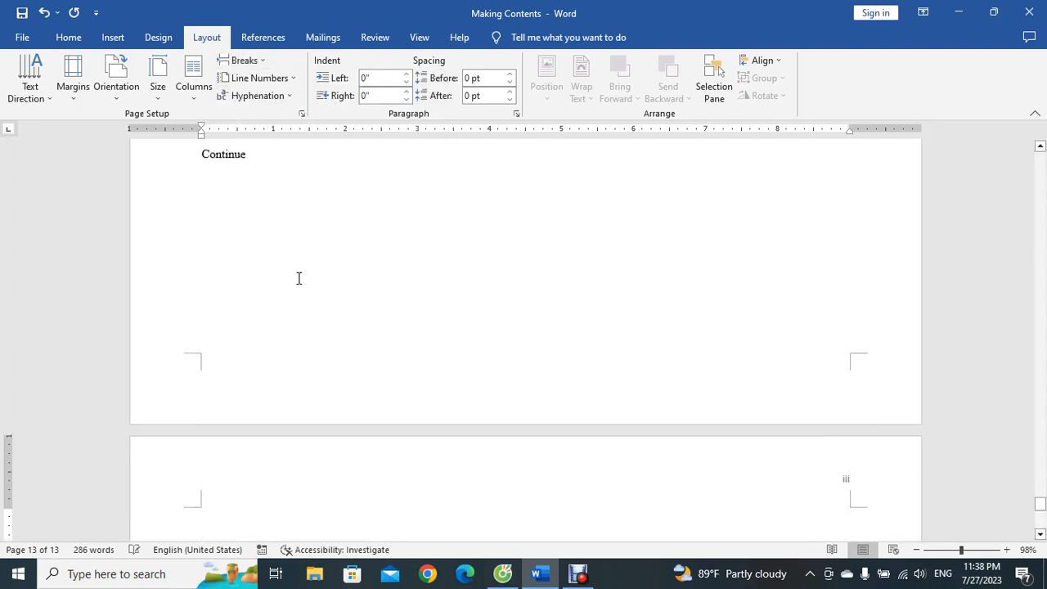
pyautogui.click(109, 101)
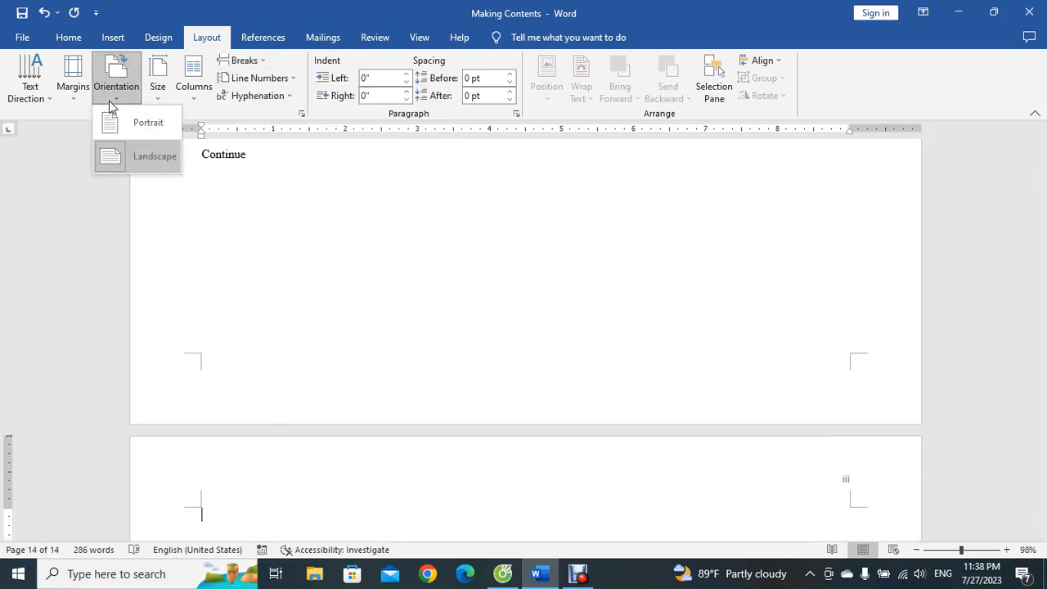
pyautogui.click(118, 128)
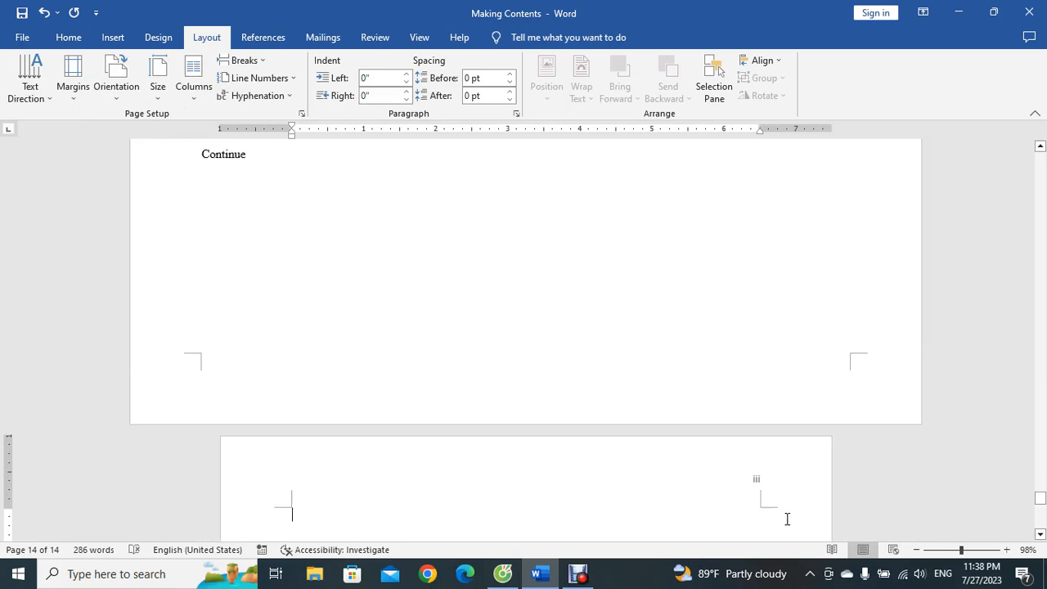
# Step: Open the portrait section's header and unlink it from the previous section's header
pyautogui.doubleClick(756, 476)
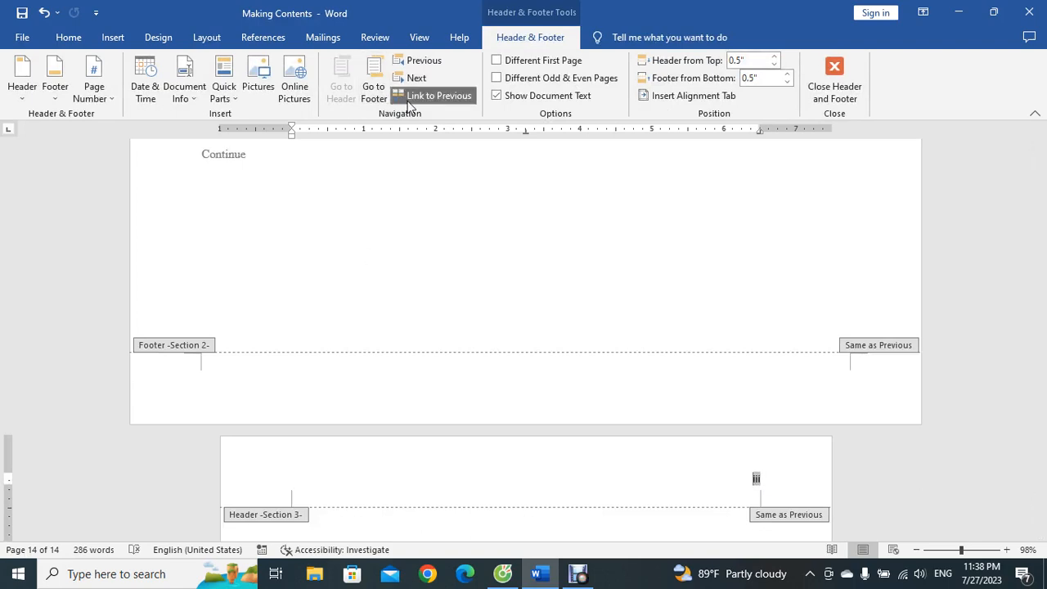
pyautogui.click(425, 95)
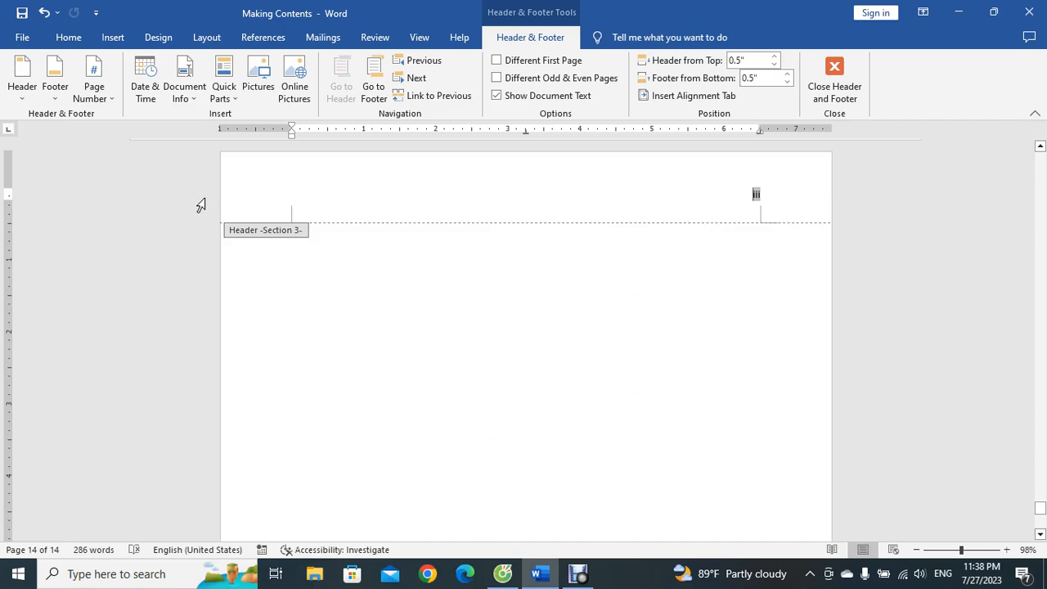
# Step: Format the portrait section's page numbers in the 一, 二, 三 (簡) style and close the header editing
pyautogui.click(112, 100)
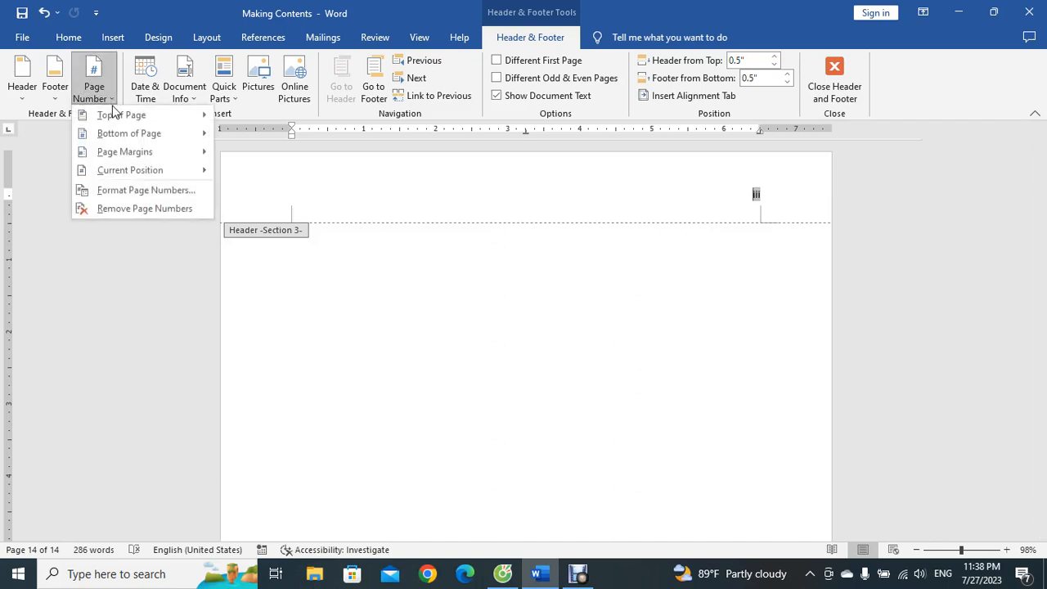
pyautogui.click(136, 191)
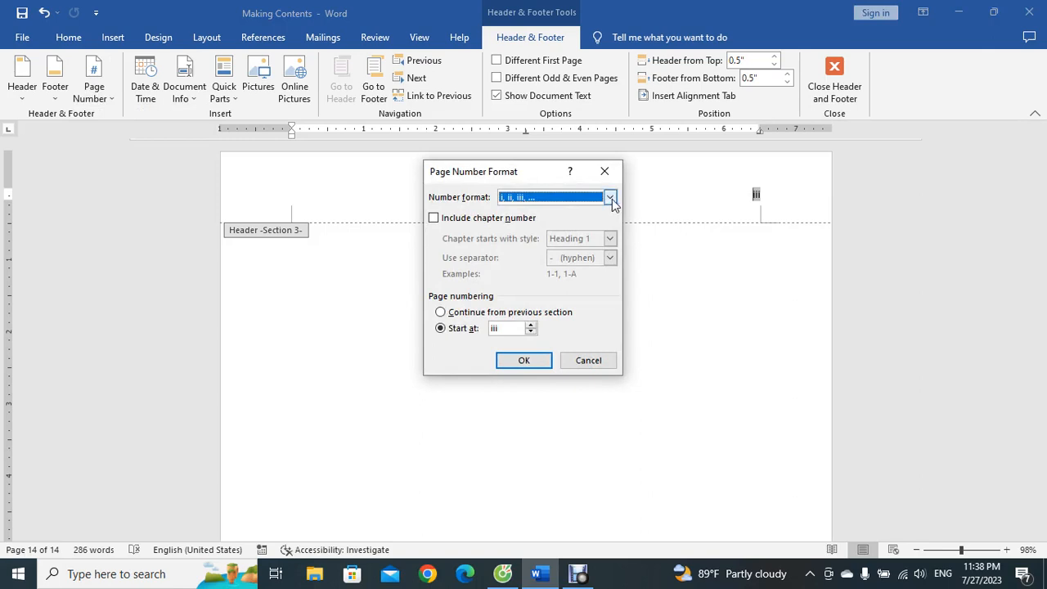
pyautogui.click(610, 198)
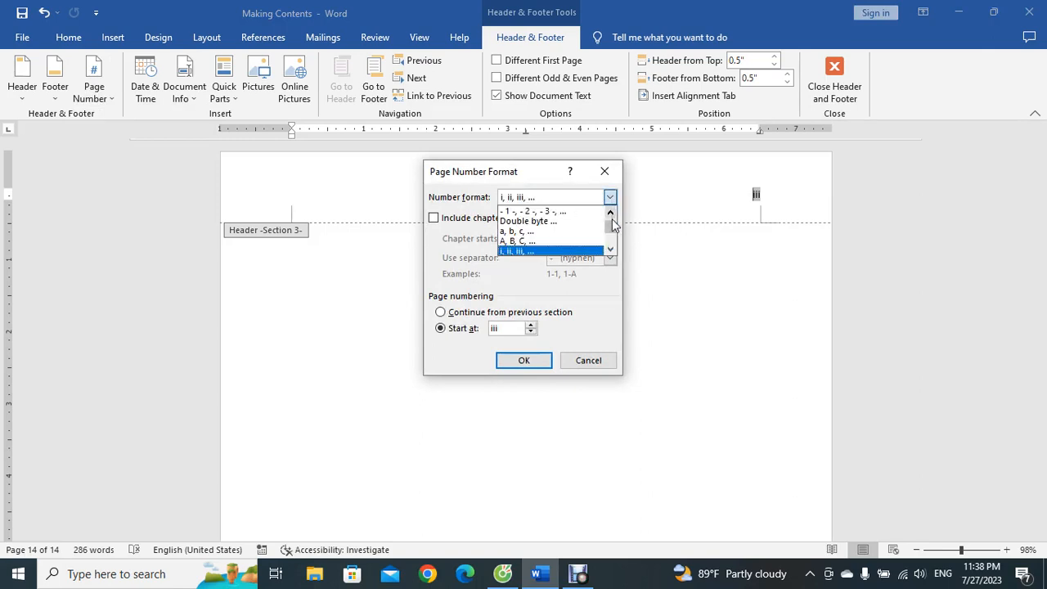
pyautogui.moveTo(609, 237); pyautogui.dragTo(609, 249)
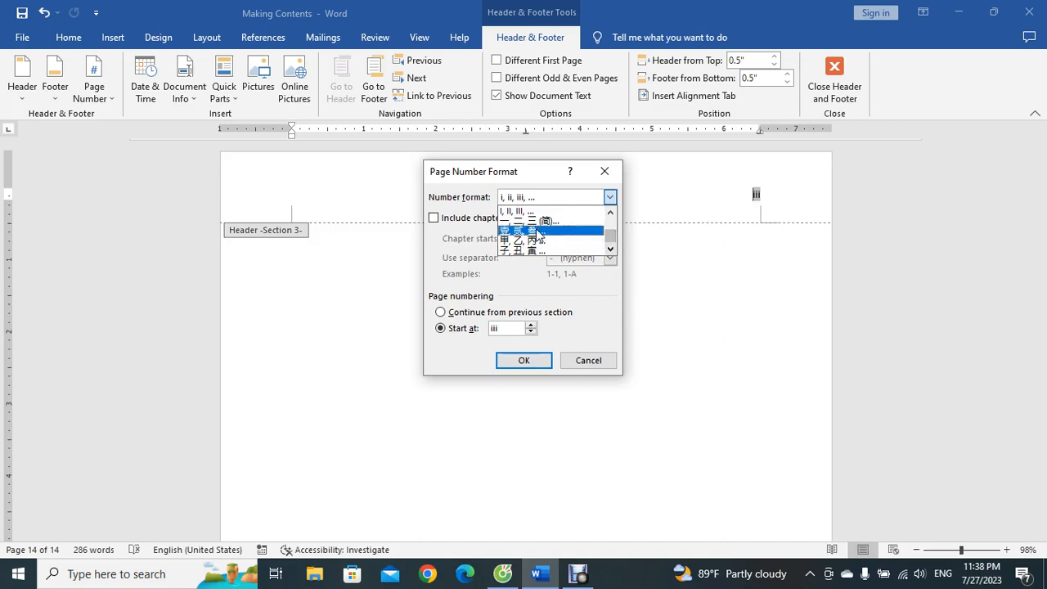
pyautogui.click(546, 221)
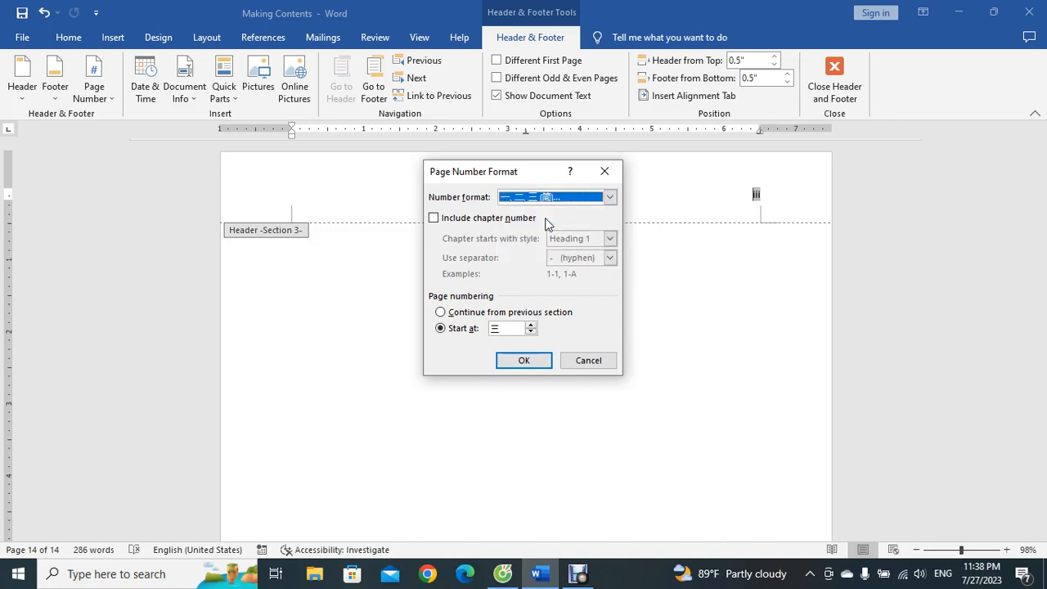
pyautogui.click(530, 332)
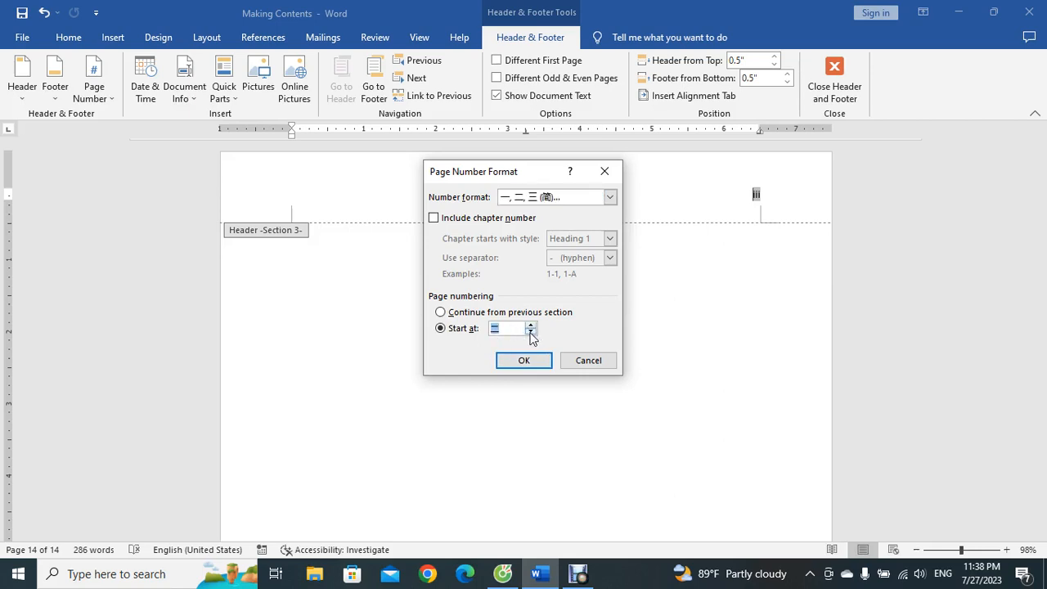
pyautogui.click(531, 366)
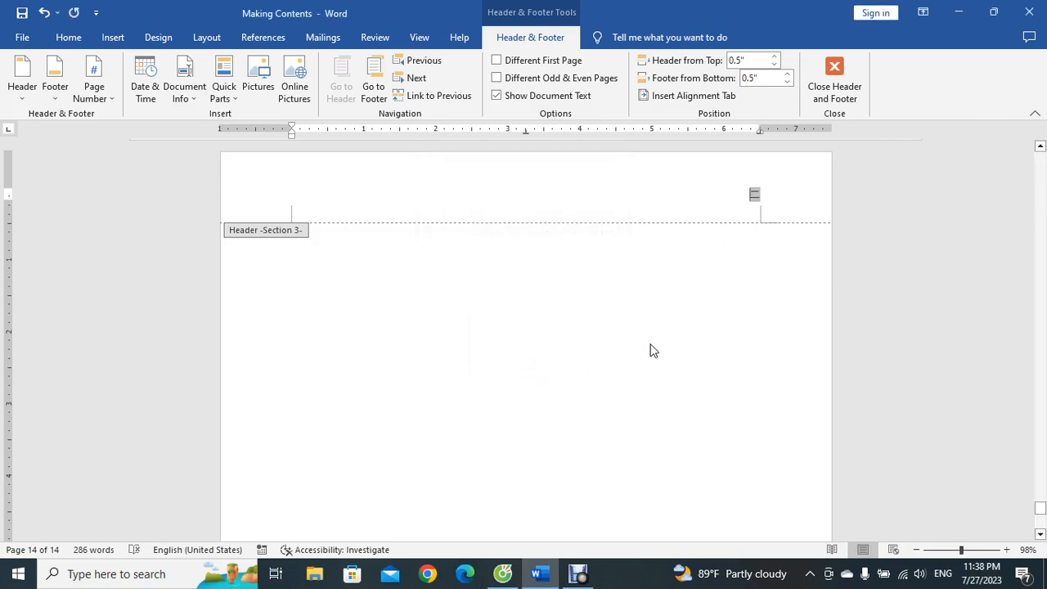
pyautogui.click(859, 74)
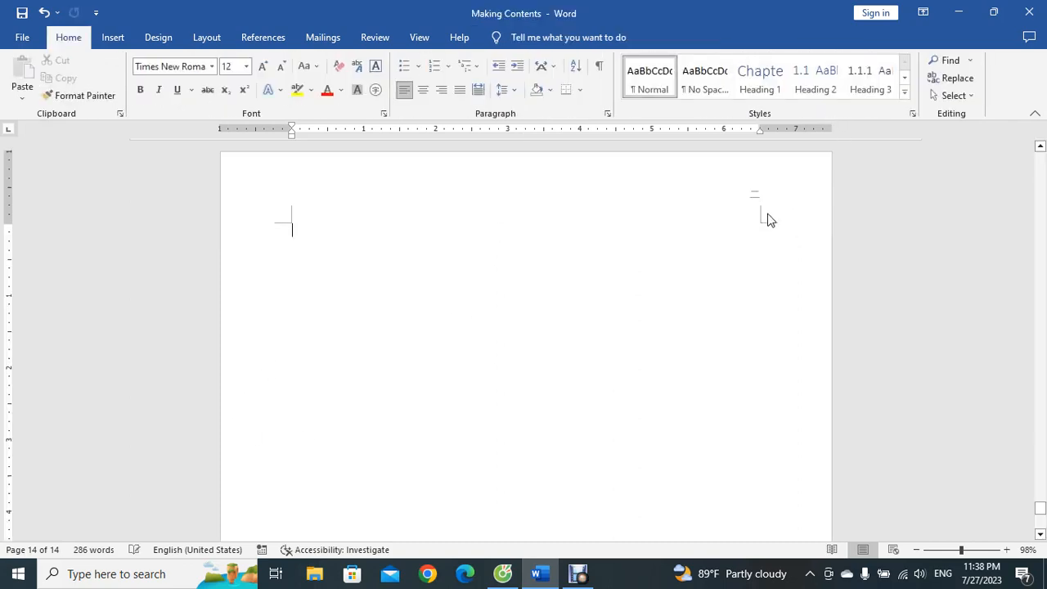
# Step: Scroll through the last pages to review each section's page numbering and orientation
pyautogui.scroll(2, 675, 336)
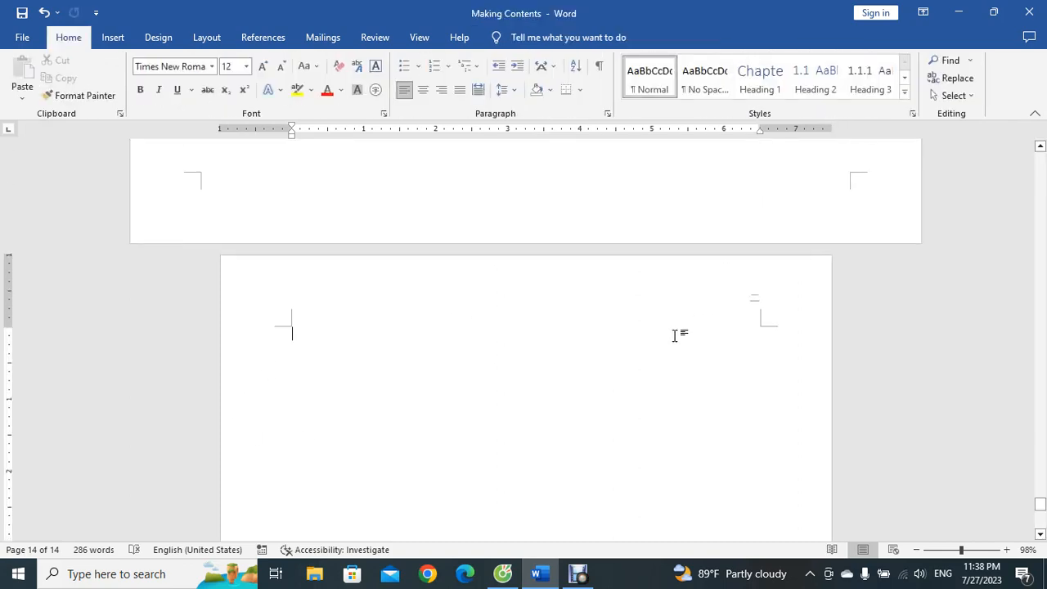
pyautogui.scroll(15, 675, 335)
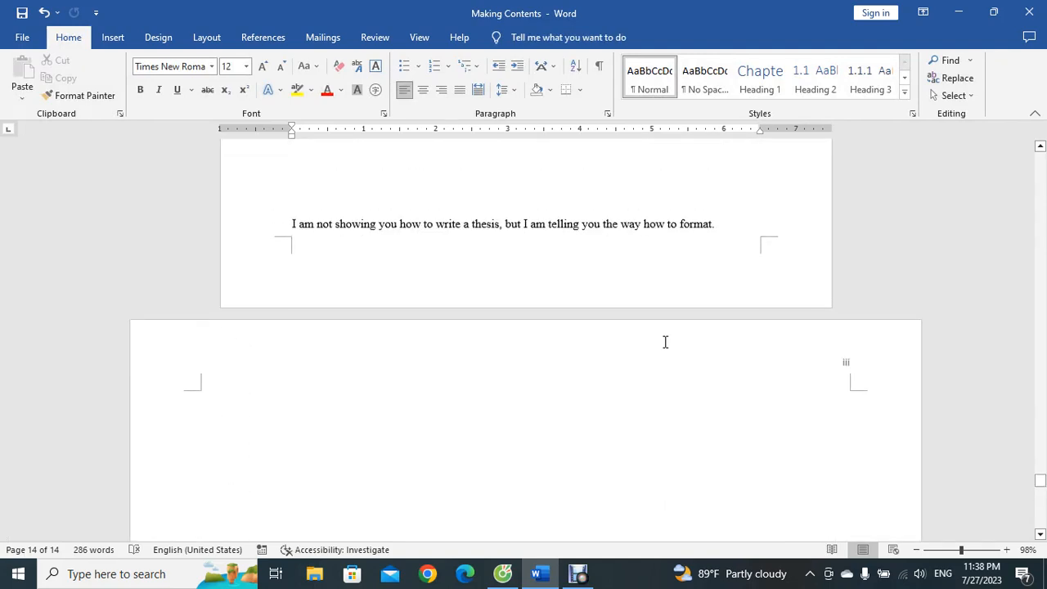
pyautogui.scroll(1, 844, 368)
pyautogui.scroll(-2, 845, 368)
pyautogui.scroll(-1, 781, 355)
pyautogui.scroll(1, 500, 253)
pyautogui.scroll(-12, 498, 313)
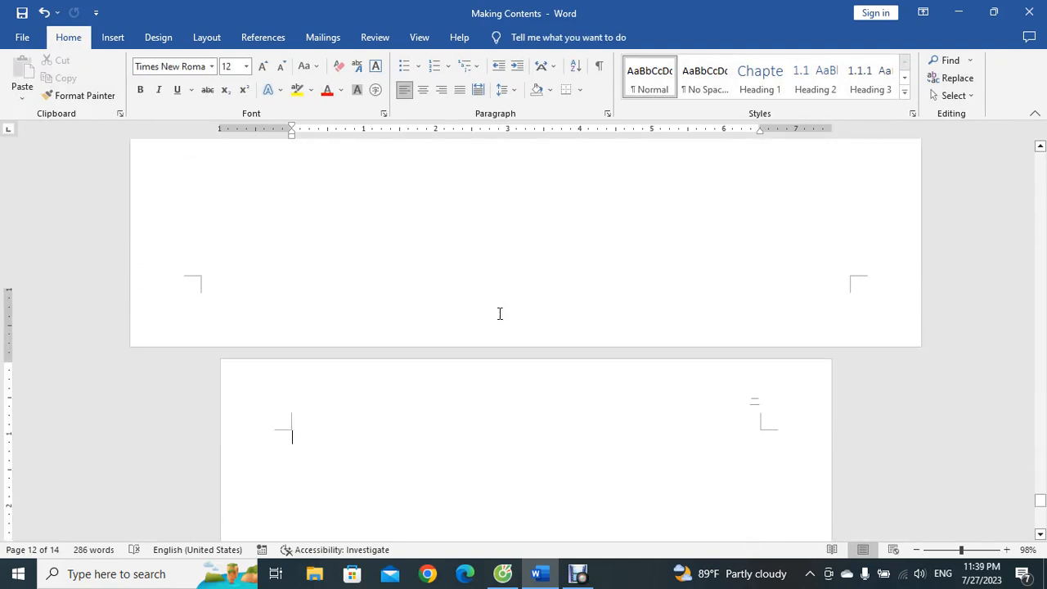
pyautogui.scroll(-2, 499, 314)
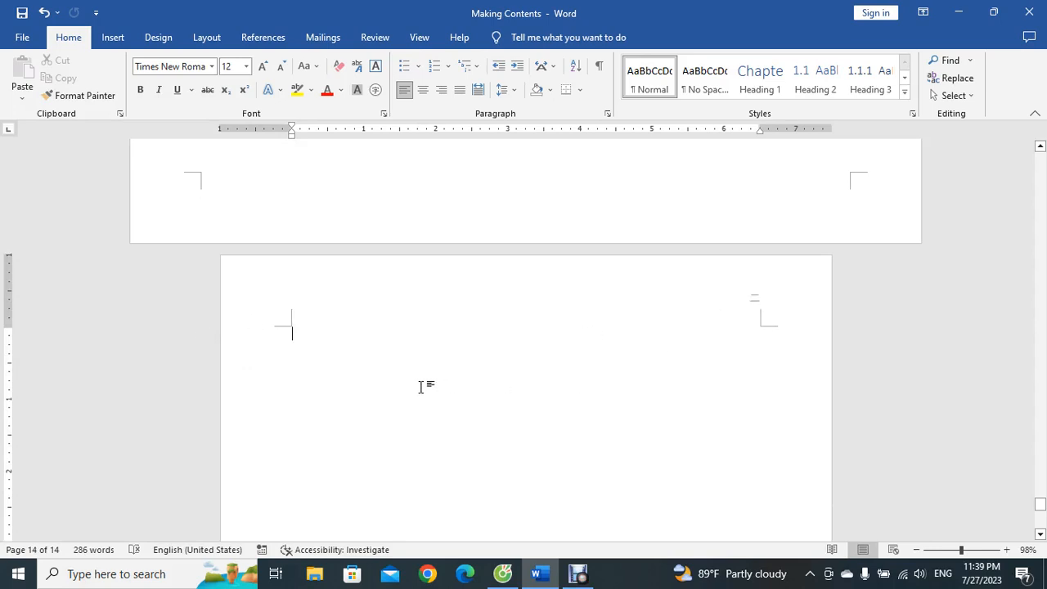
# Step: Type the line "New Layout orientation, The next page number" at the top of the portrait page
pyautogui.write('New orientation')
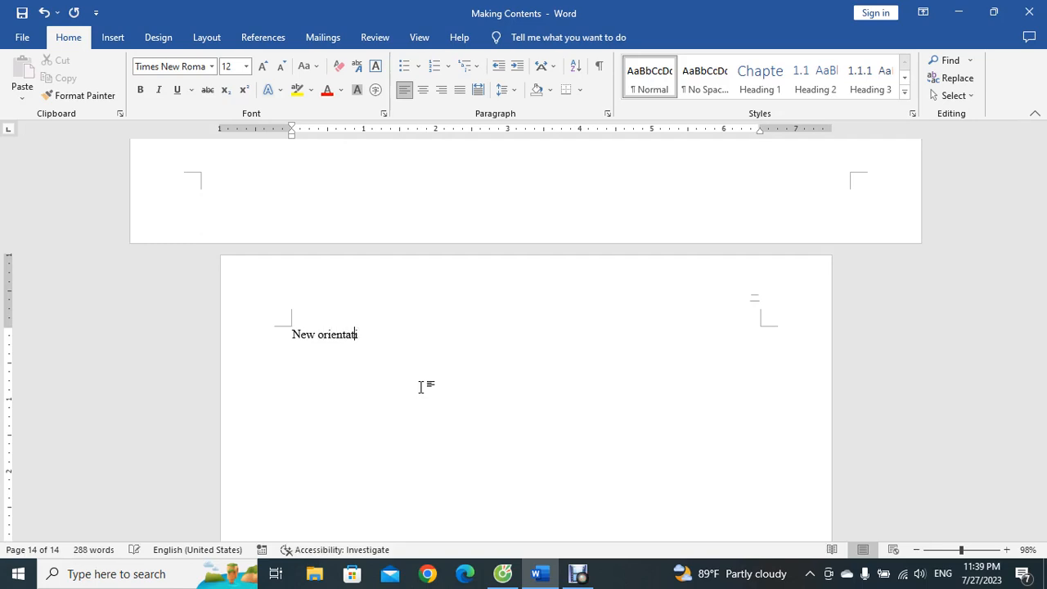
pyautogui.click(318, 334)
pyautogui.write('Layout')
pyautogui.click(456, 339)
pyautogui.write(',')
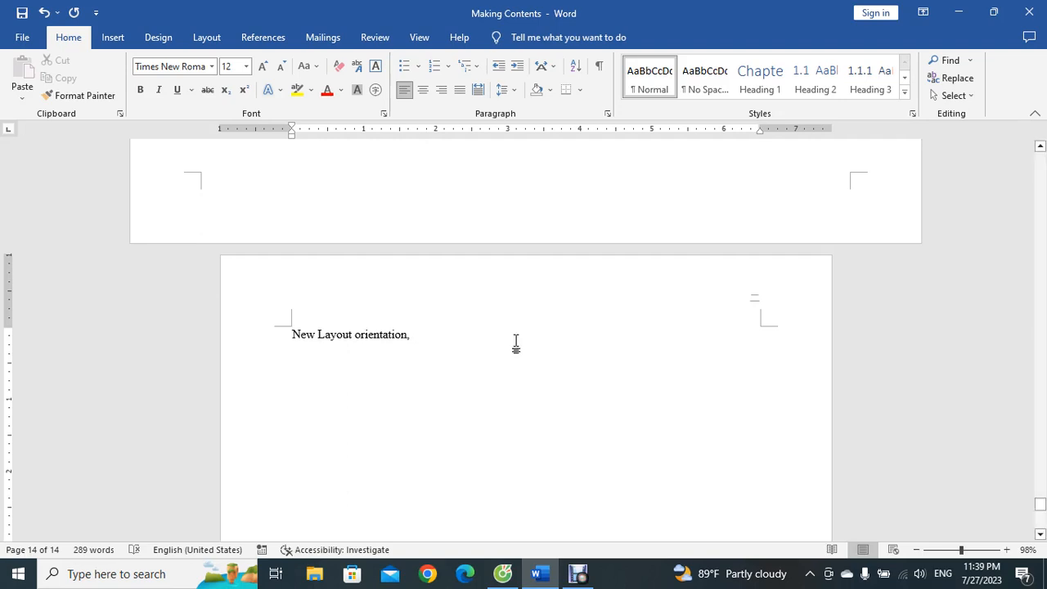
pyautogui.write(' The next')
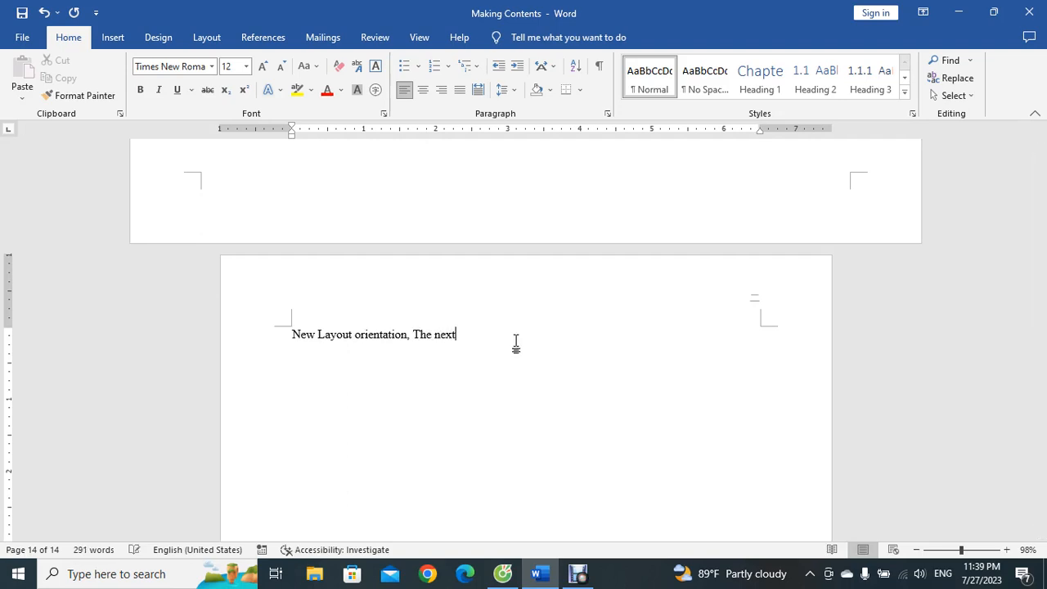
pyautogui.write(' page number')
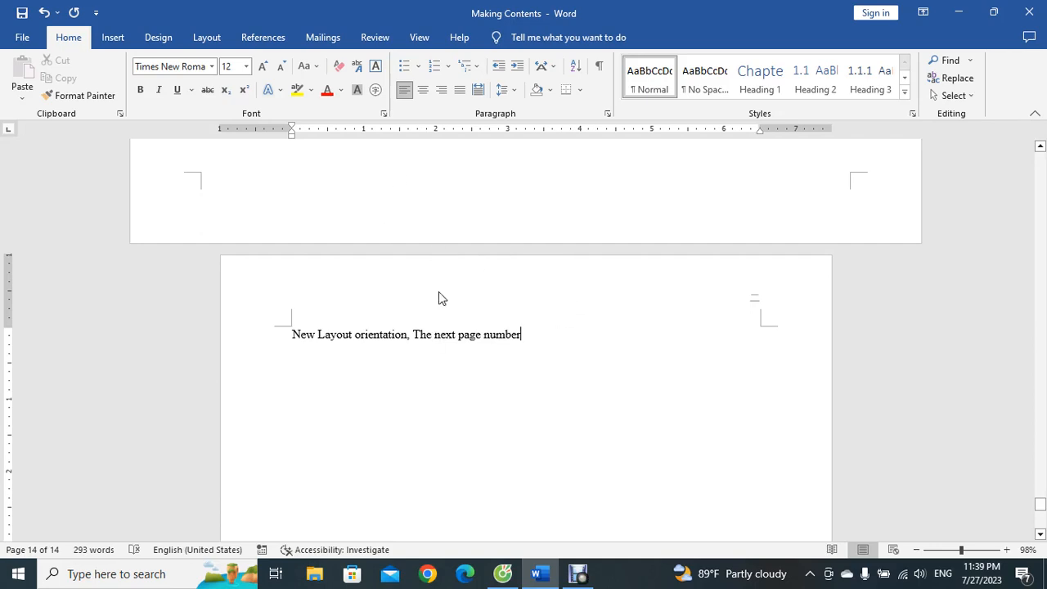
pyautogui.click(206, 41)
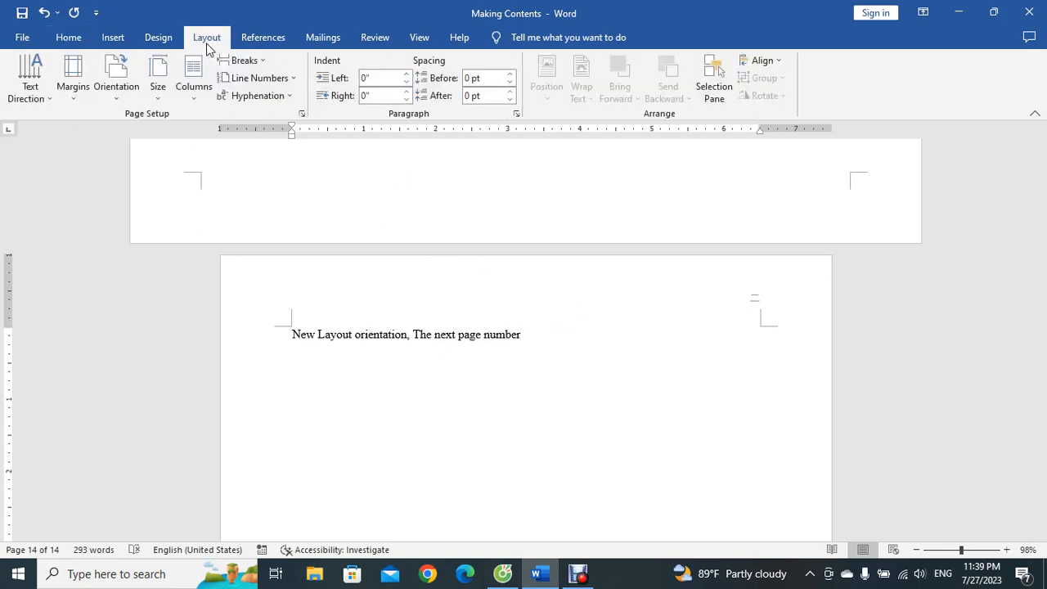
pyautogui.click(264, 63)
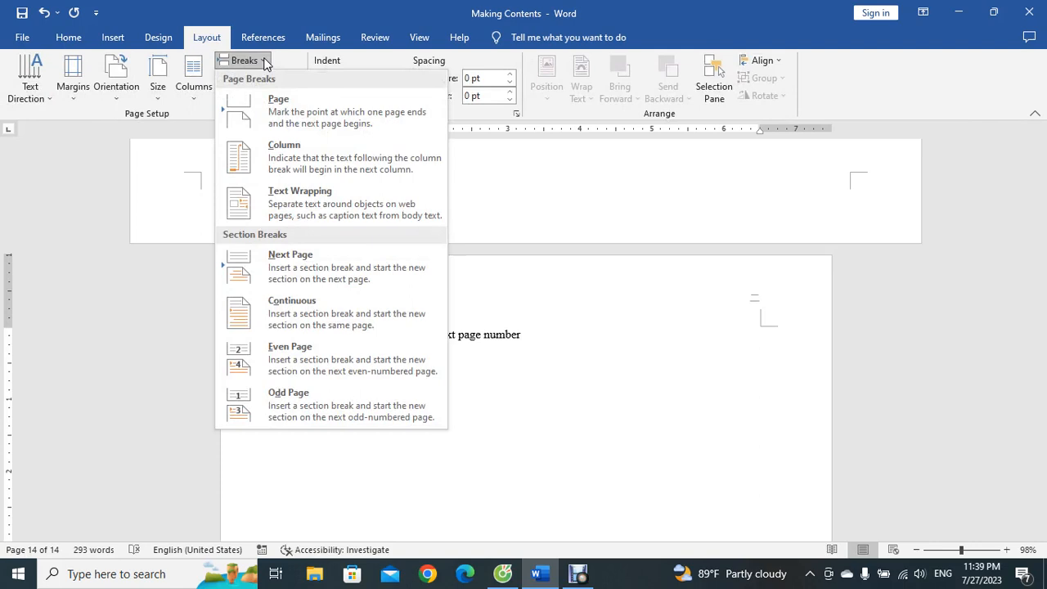
pyautogui.click(586, 378)
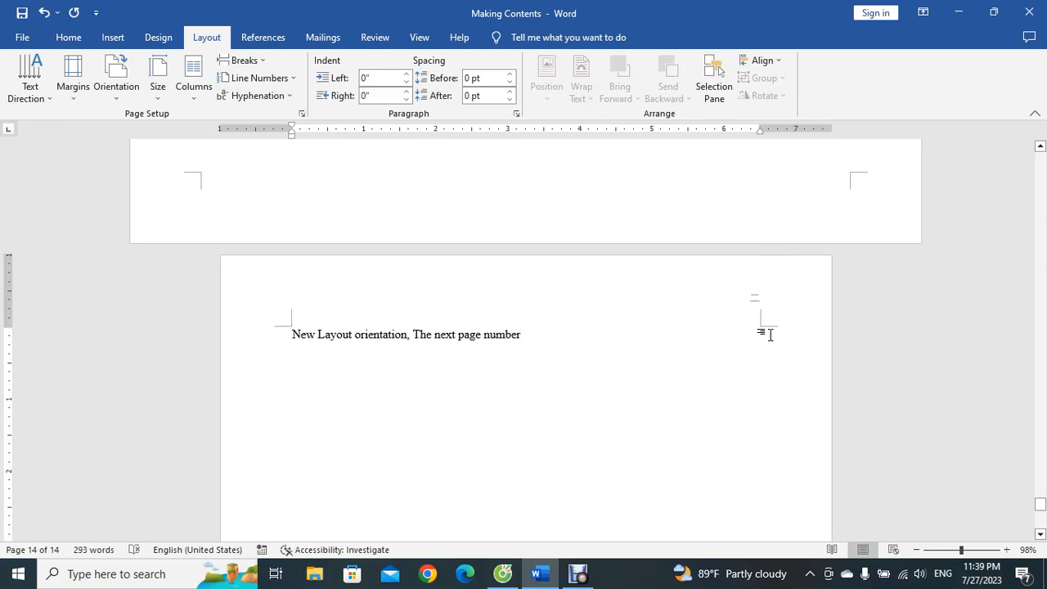
pyautogui.scroll(8, 767, 334)
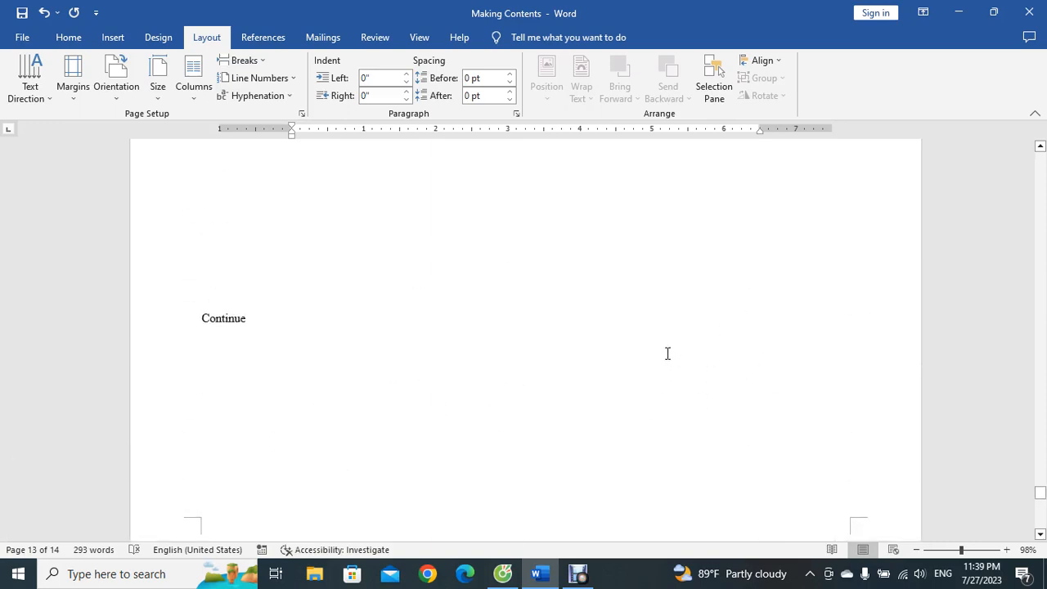
pyautogui.scroll(-5, 649, 381)
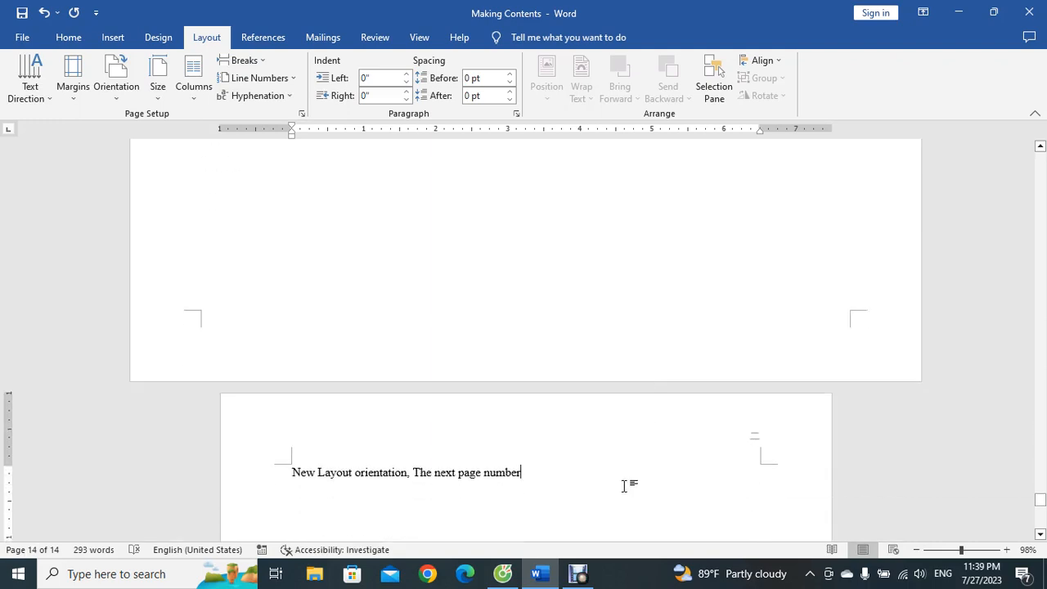